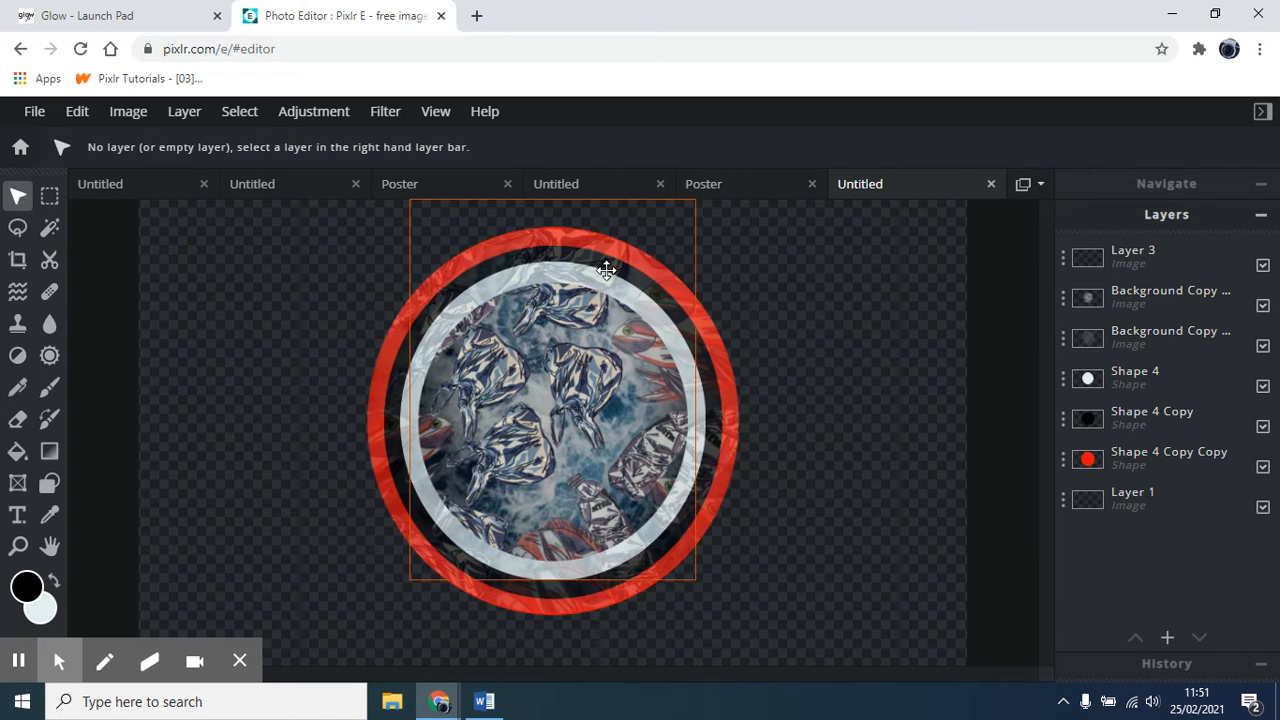
- Hide every layer above Layer 1, including Layer 3, both Background Copy images and the three Shape 4 circles
{"action": "left_click", "coordinate": [1263, 266]}
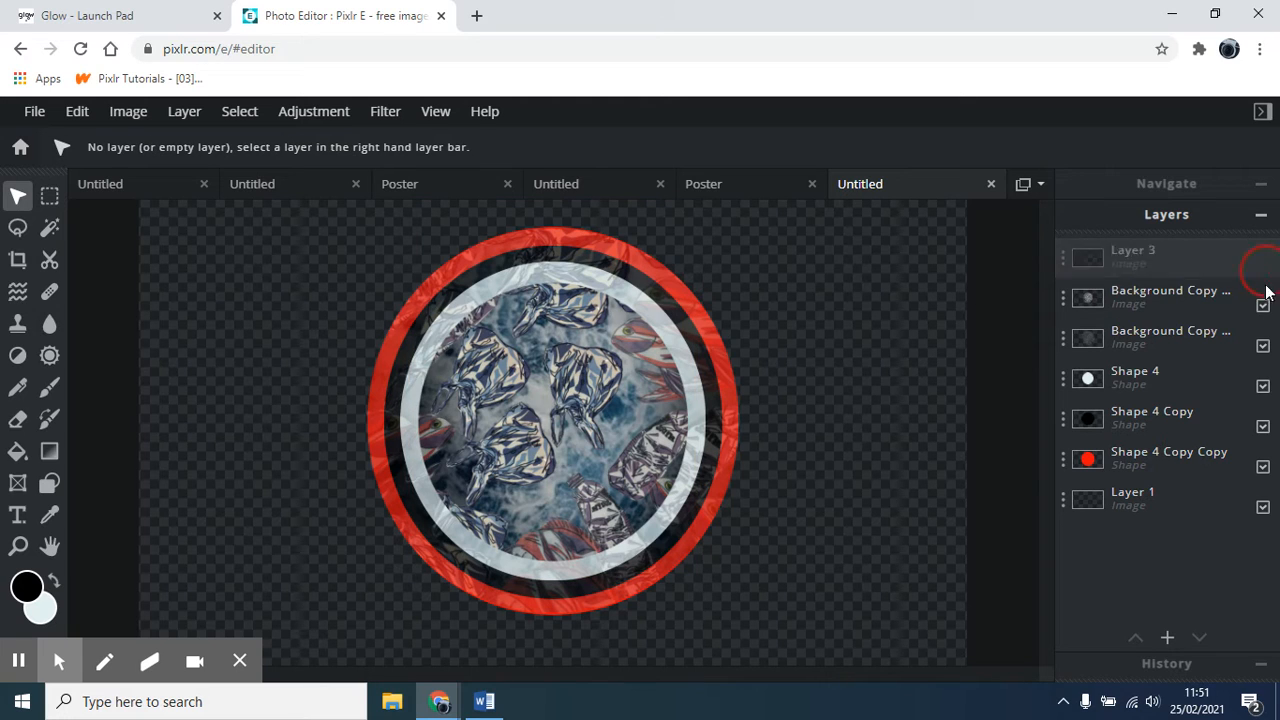
{"action": "left_click", "coordinate": [1263, 305]}
{"action": "left_click", "coordinate": [1263, 345]}
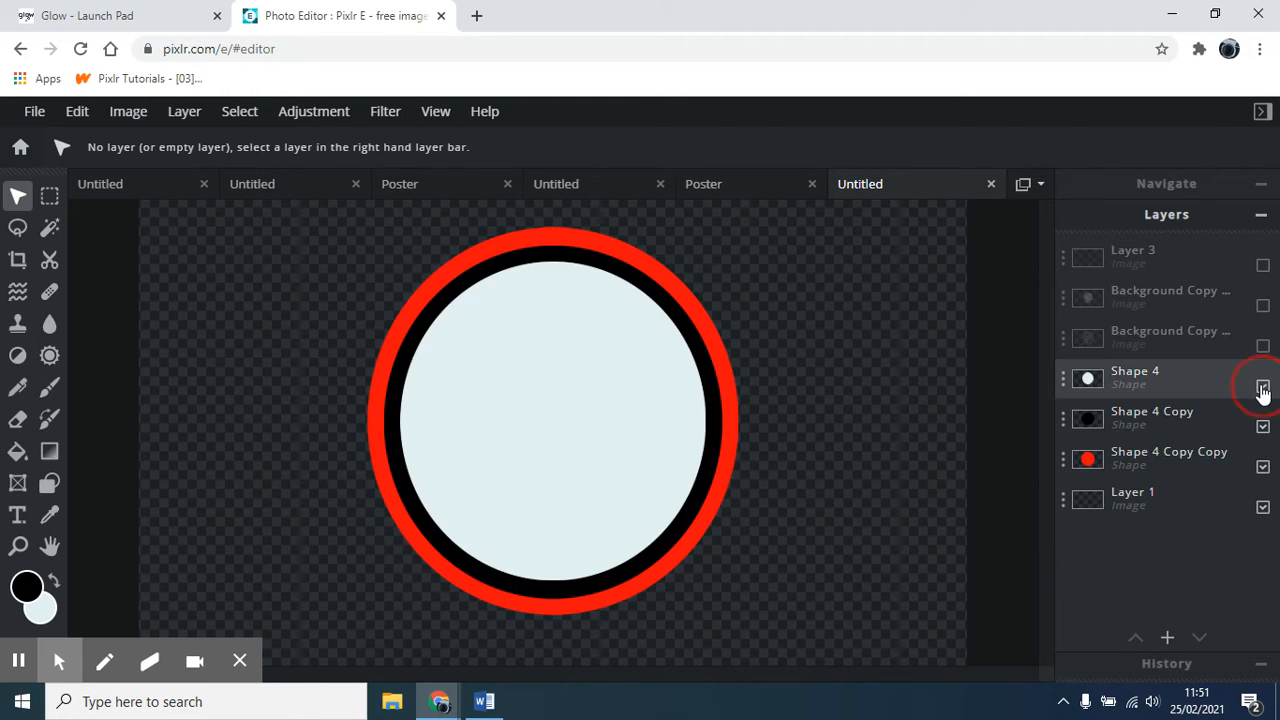
{"action": "left_click", "coordinate": [1263, 385]}
{"action": "left_click", "coordinate": [1263, 426]}
{"action": "left_click", "coordinate": [1263, 466]}
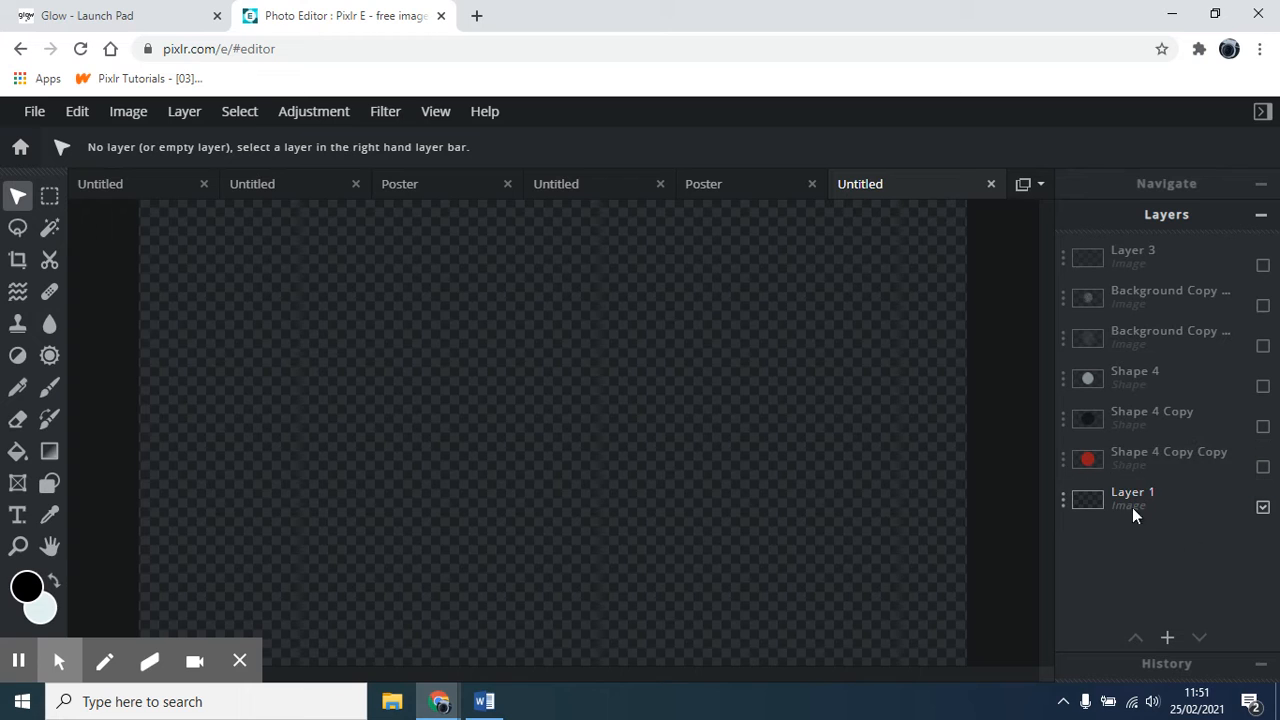
- Check the larger faded circular image, hide it again, and show only the smaller circular fish image above Layer 1
{"action": "left_click", "coordinate": [1264, 348]}
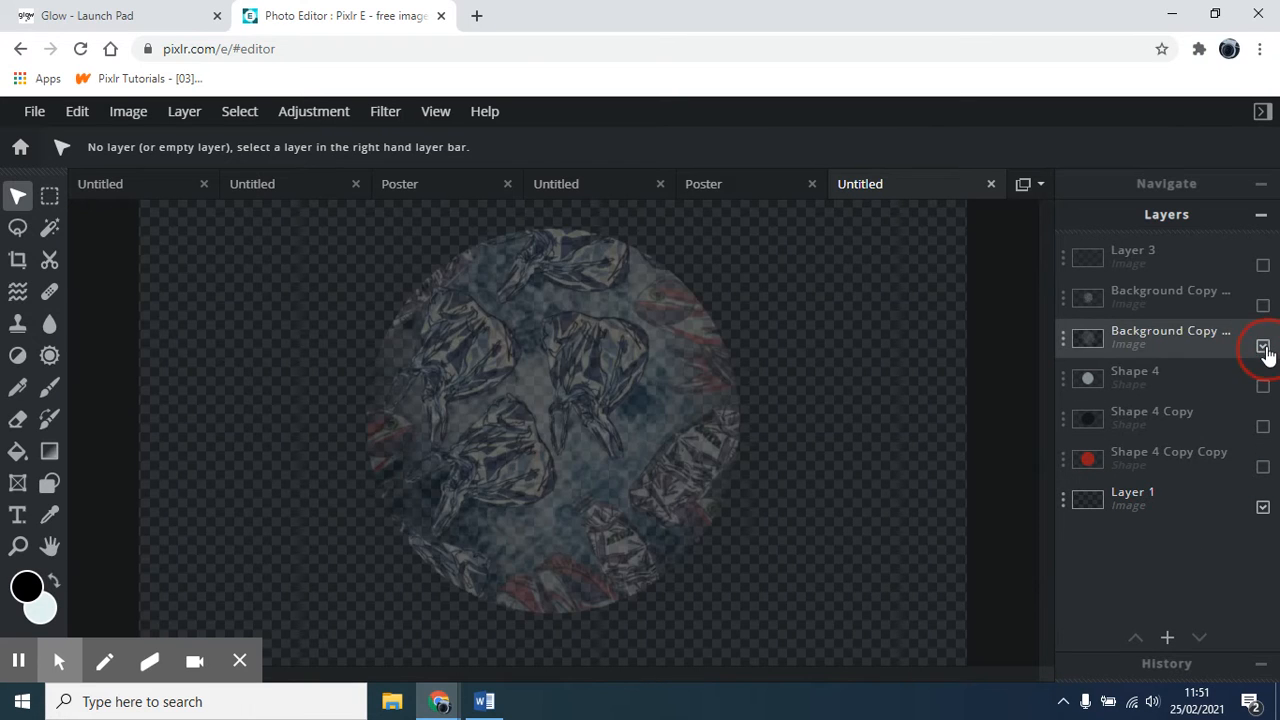
{"action": "left_click", "coordinate": [1263, 346]}
{"action": "left_click", "coordinate": [1263, 305]}
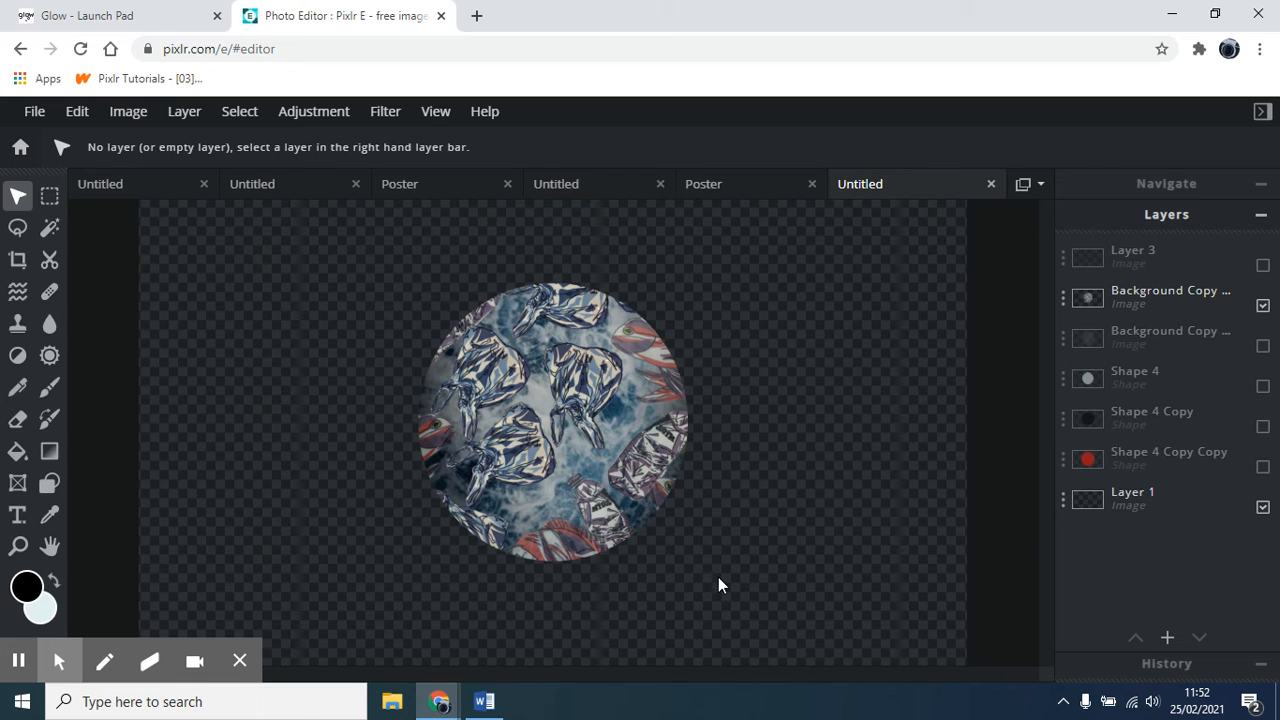
- Draw a black-filled circle about the size of the fish image and position it directly over the image
{"action": "left_click", "coordinate": [54, 487]}
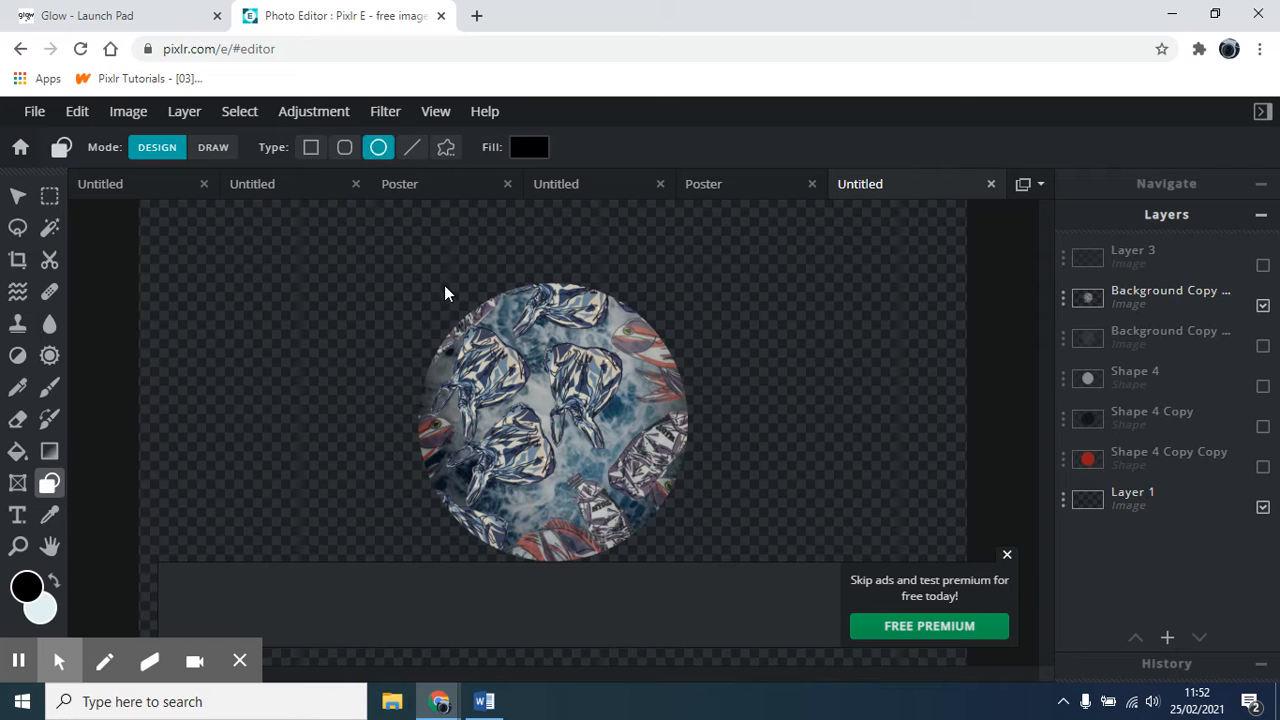
{"action": "left_click", "coordinate": [1007, 555]}
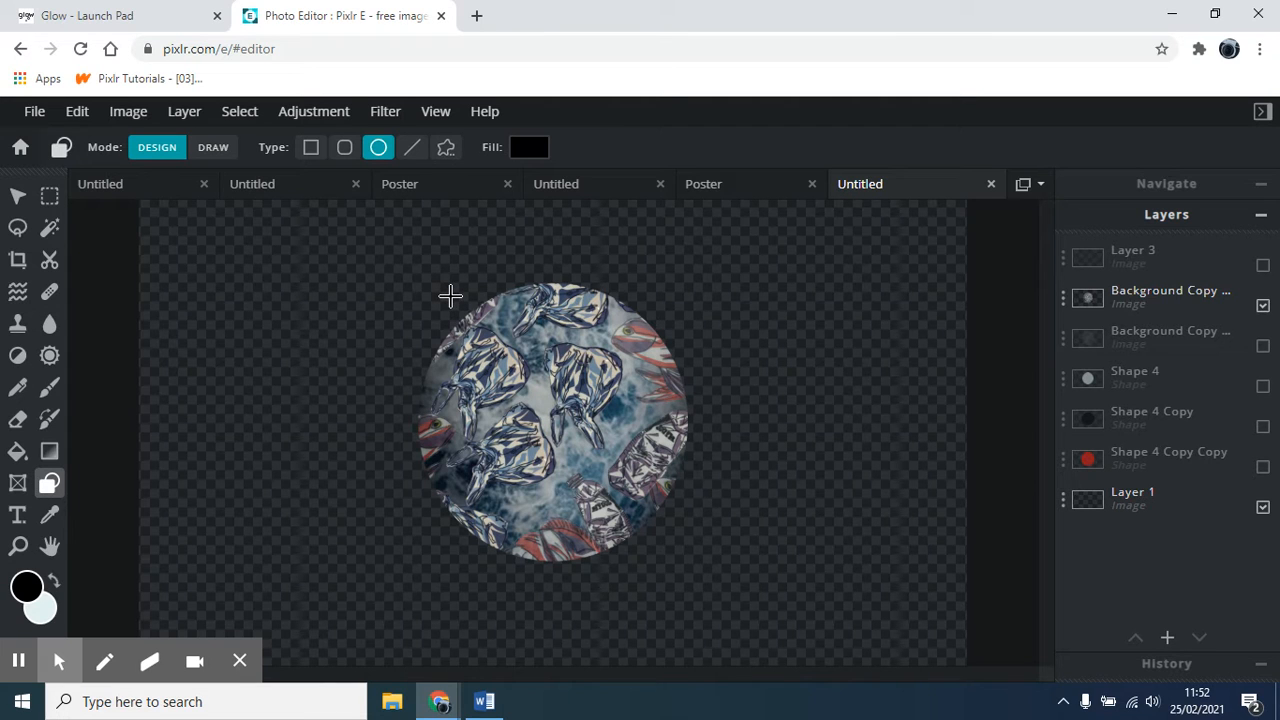
{"action": "left_click_drag", "start_coordinate": [450, 296], "coordinate": [712, 571]}
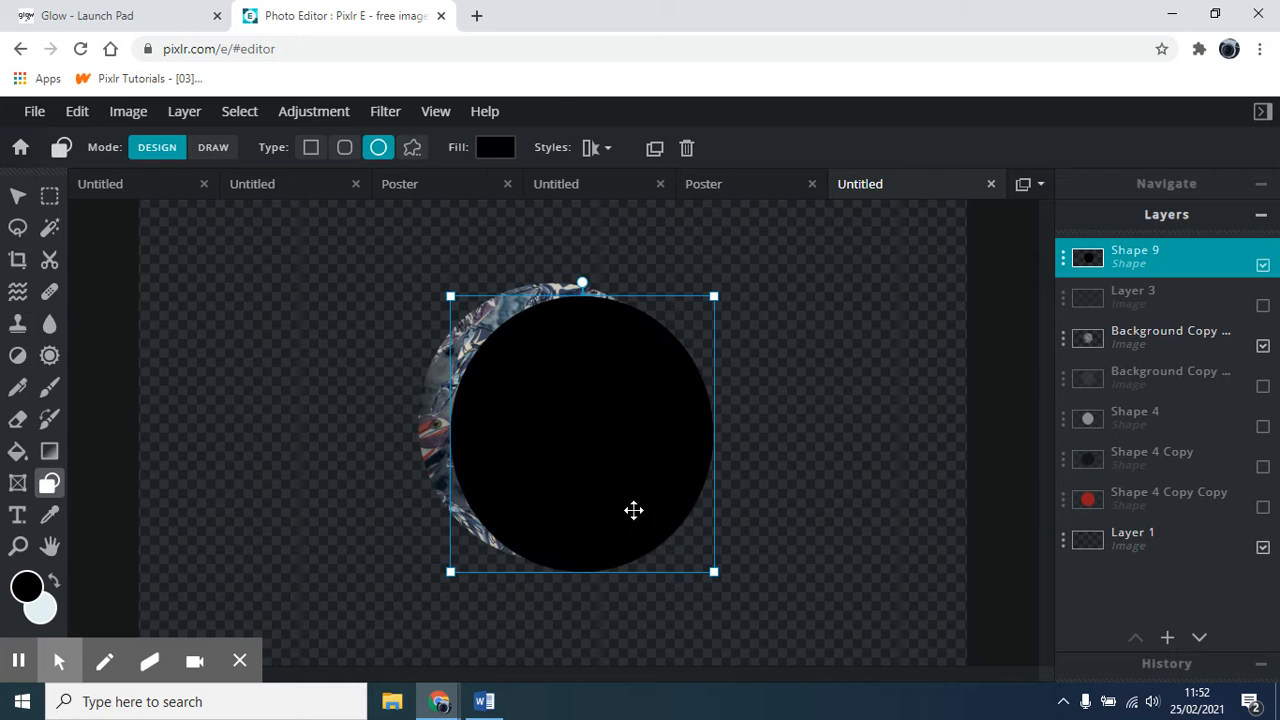
{"action": "left_click_drag", "start_coordinate": [634, 511], "coordinate": [600, 494]}
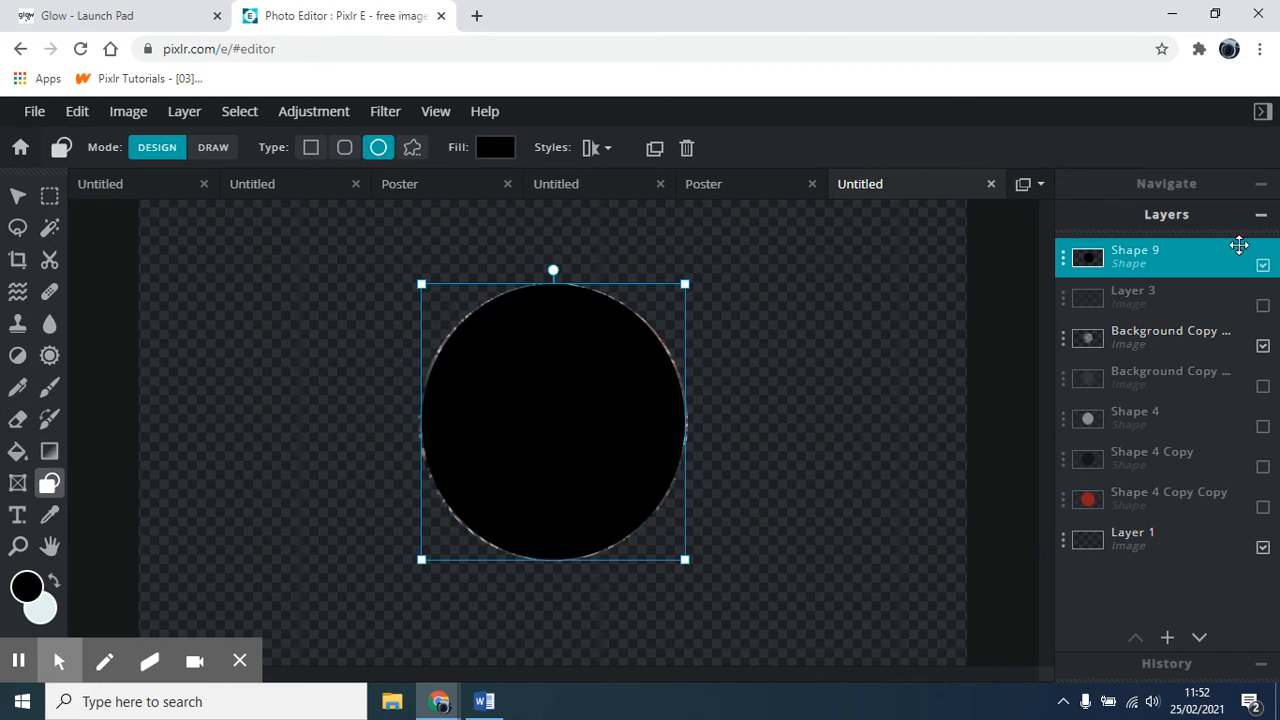
- Enlarge the black circle, move its layer beneath both Background Copy layers, and centre it as a border behind the image
{"action": "left_click_drag", "start_coordinate": [685, 284], "coordinate": [712, 256]}
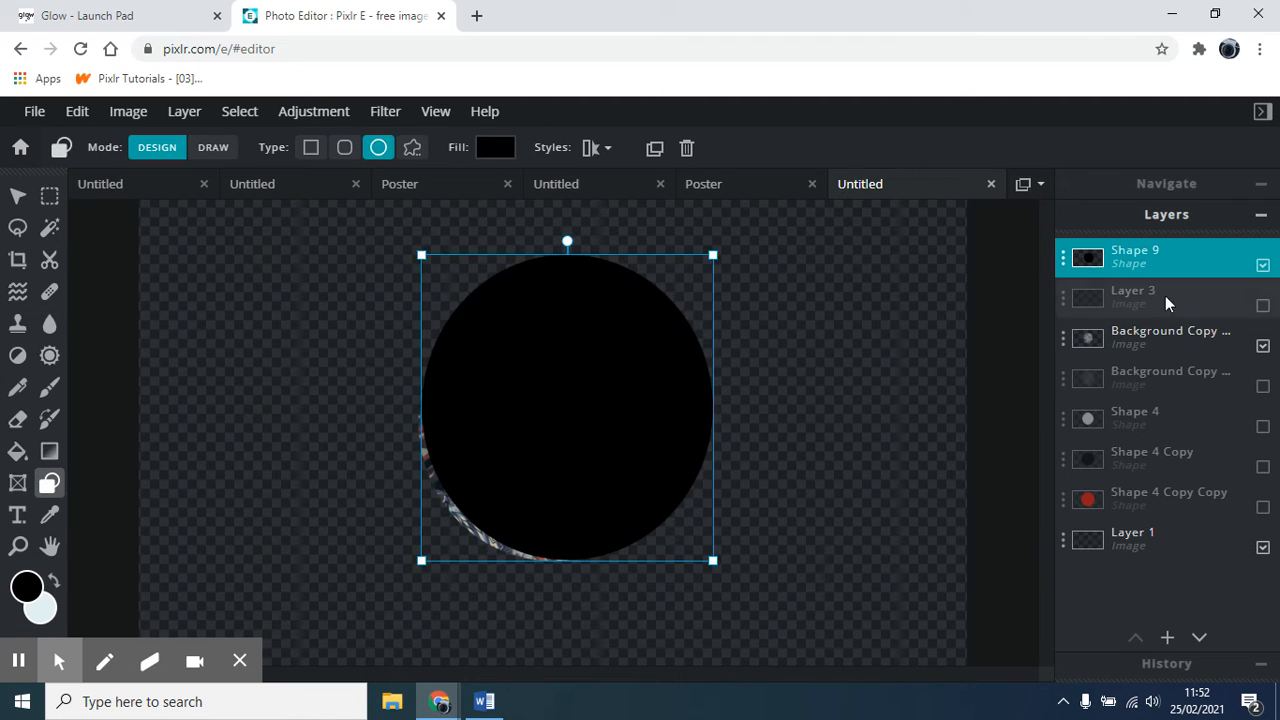
{"action": "left_click_drag", "start_coordinate": [1182, 257], "coordinate": [1180, 376]}
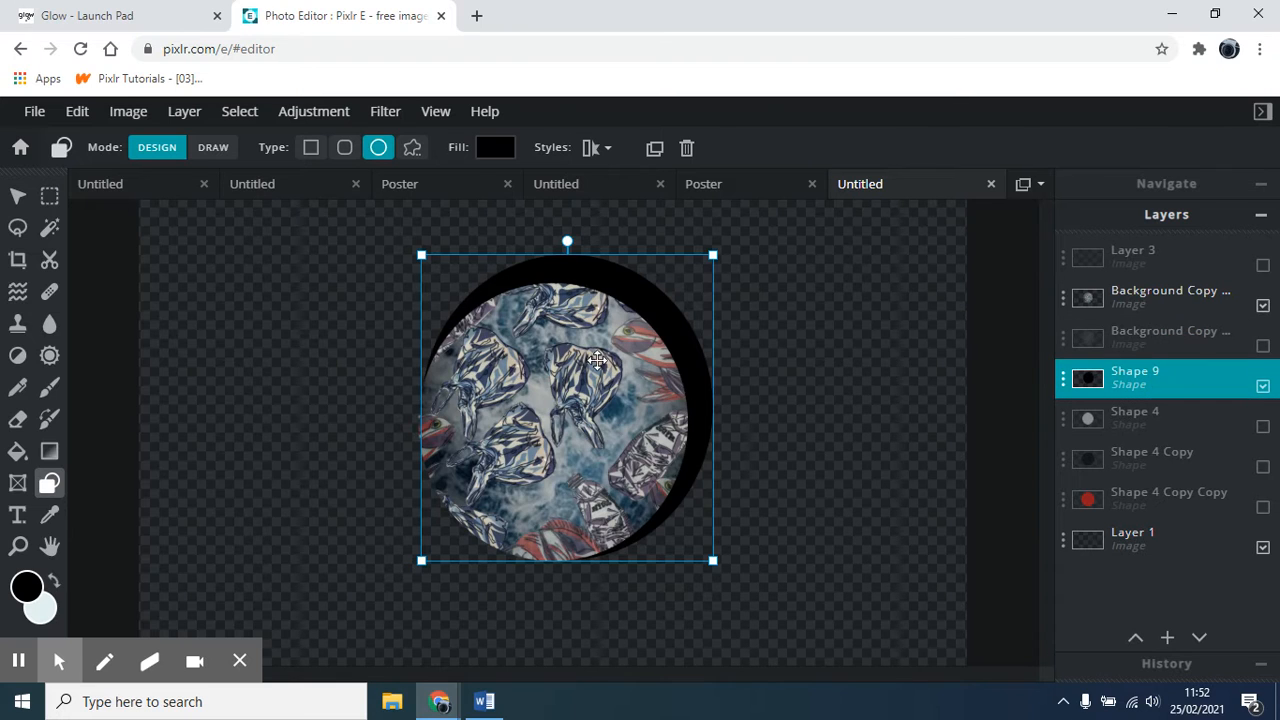
{"action": "mouse_move", "coordinate": [686, 278]}
{"action": "left_mouse_down"}
{"action": "mouse_move", "coordinate": [671, 292]}
{"action": "mouse_move", "coordinate": [691, 288]}
{"action": "left_mouse_up"}
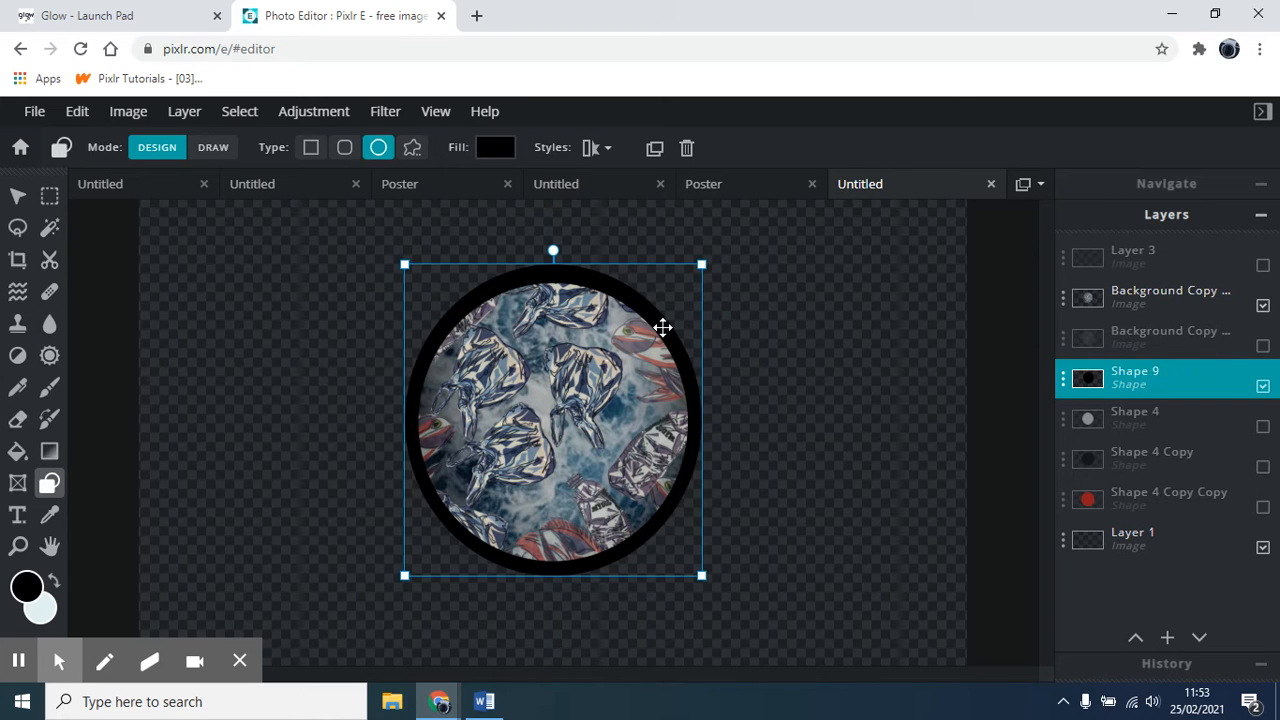
- Nudge the black circle slightly down and to the left to even out the border around the image
{"action": "key", "text": "Down"}
{"action": "key", "text": "Down"}
{"action": "key", "text": "Down"}
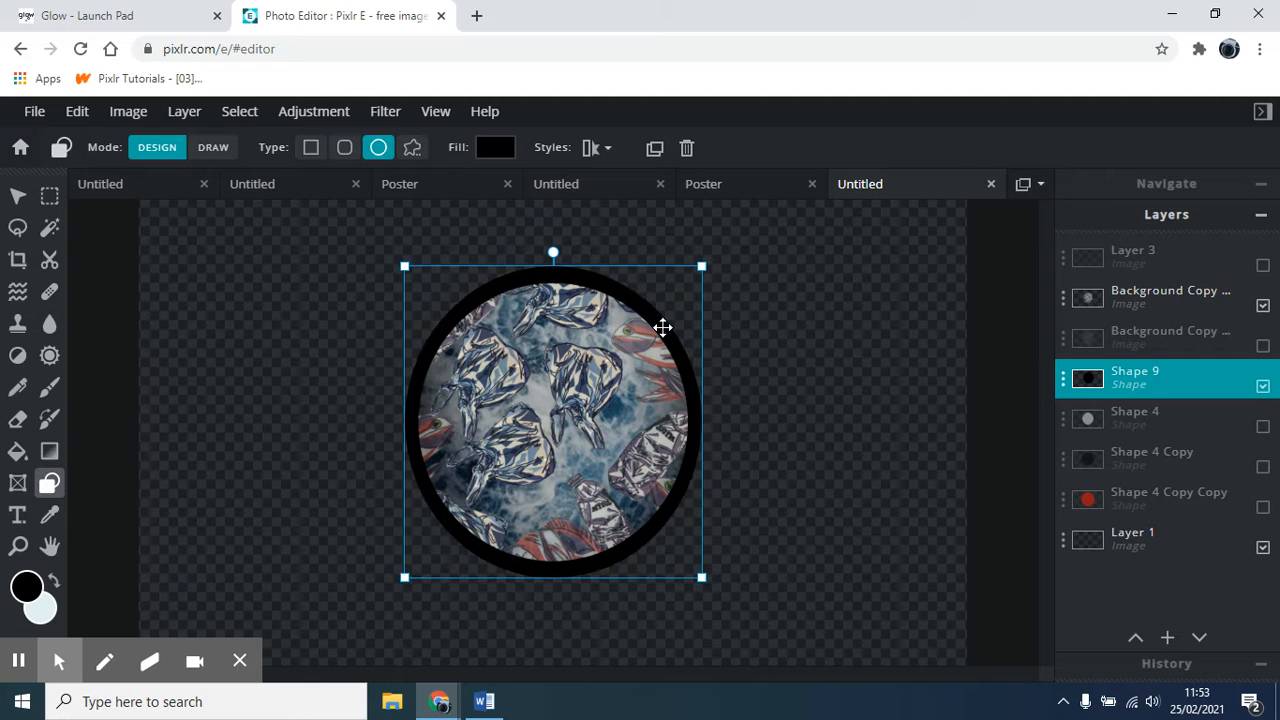
{"action": "key", "text": "Right"}
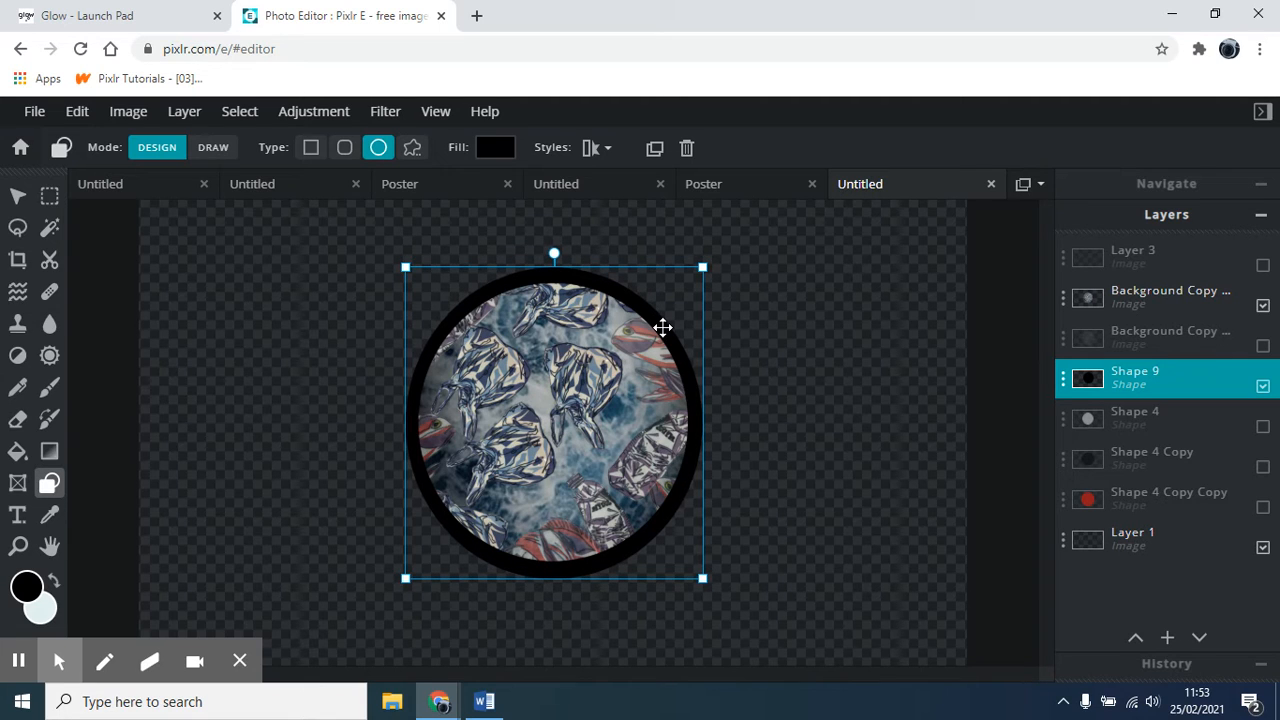
{"action": "key", "text": "Left"}
{"action": "key", "text": "Left"}
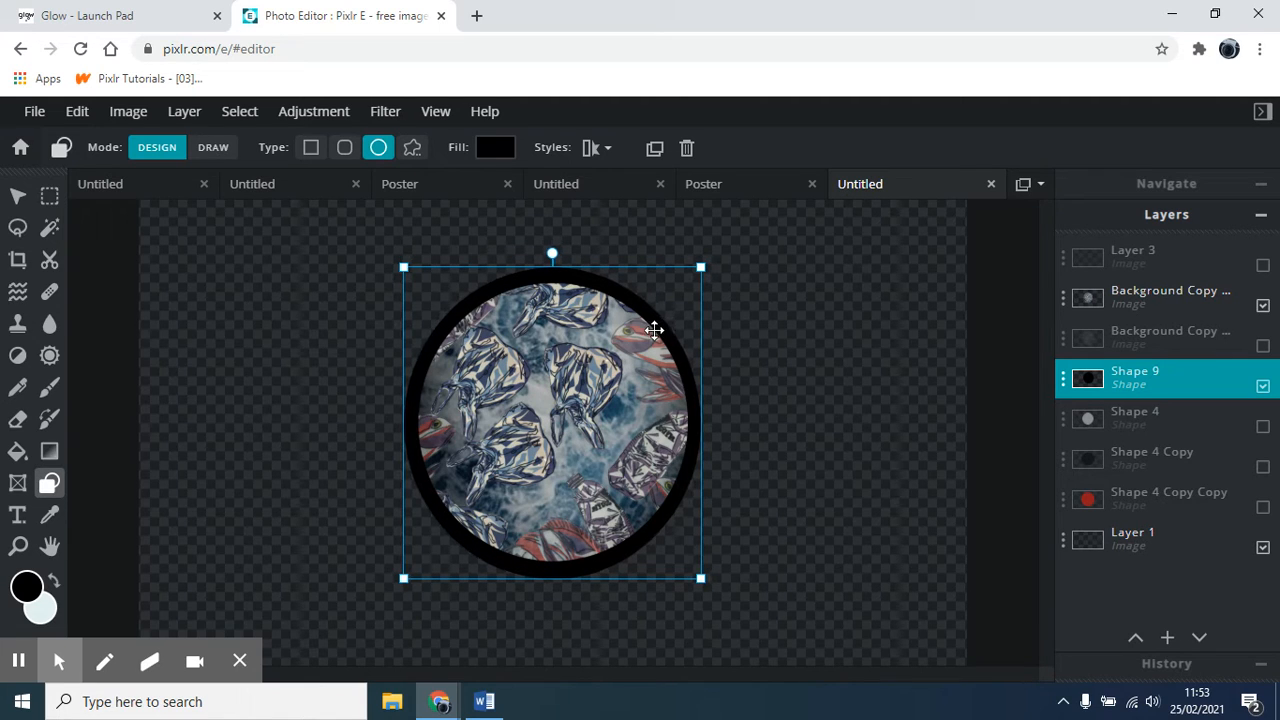
- Enlarge the black circle slightly, shift it up so its border is even around the image, and deselect it
{"action": "left_click_drag", "start_coordinate": [699, 268], "coordinate": [689, 281]}
{"action": "key", "text": "Up"}
{"action": "key", "text": "Up"}
{"action": "key", "text": "Up"}
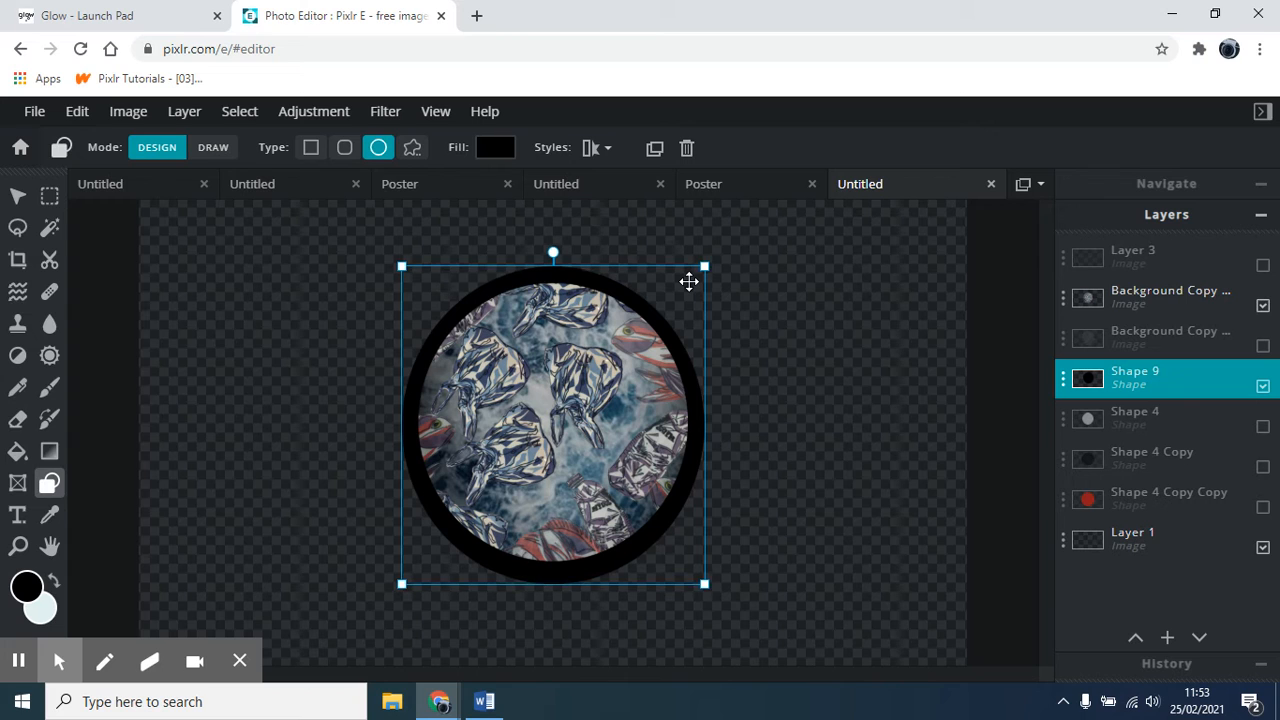
{"action": "key", "text": "Up"}
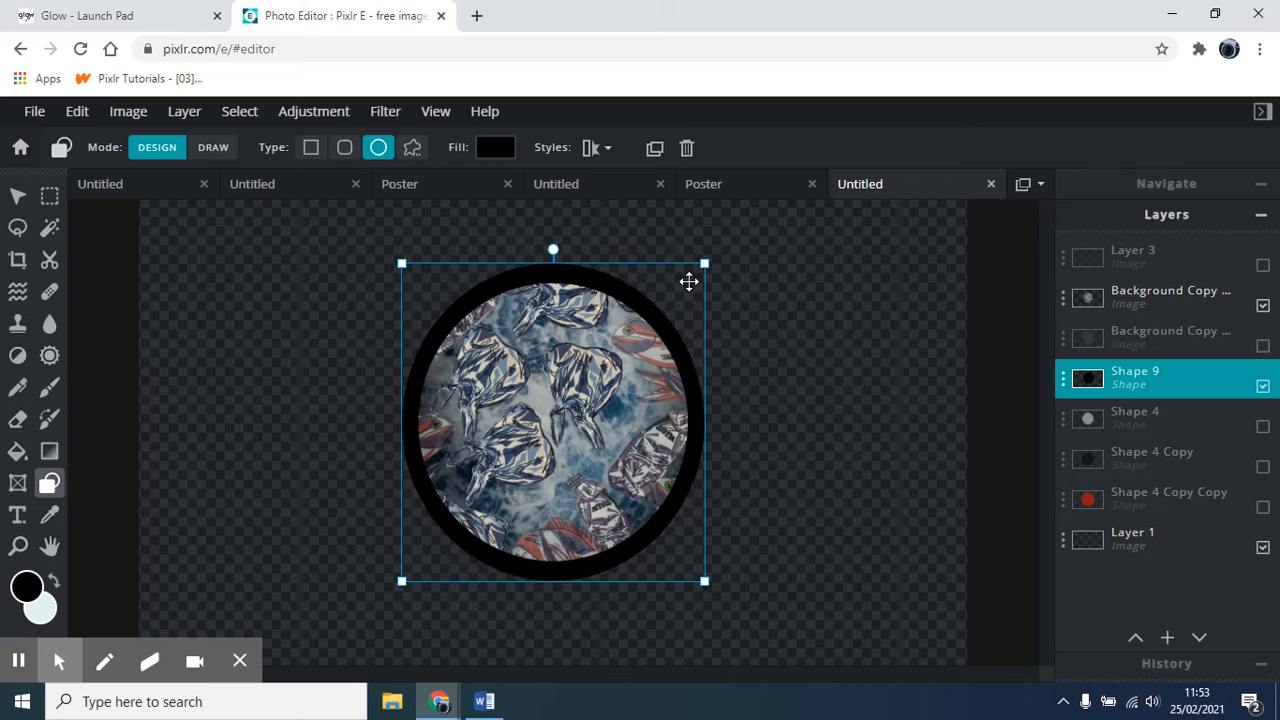
{"action": "mouse_move", "coordinate": [675, 288]}
{"action": "left_mouse_down"}
{"action": "mouse_move", "coordinate": [760, 343]}
{"action": "mouse_move", "coordinate": [660, 286]}
{"action": "left_mouse_up"}
{"action": "left_click", "coordinate": [818, 282]}
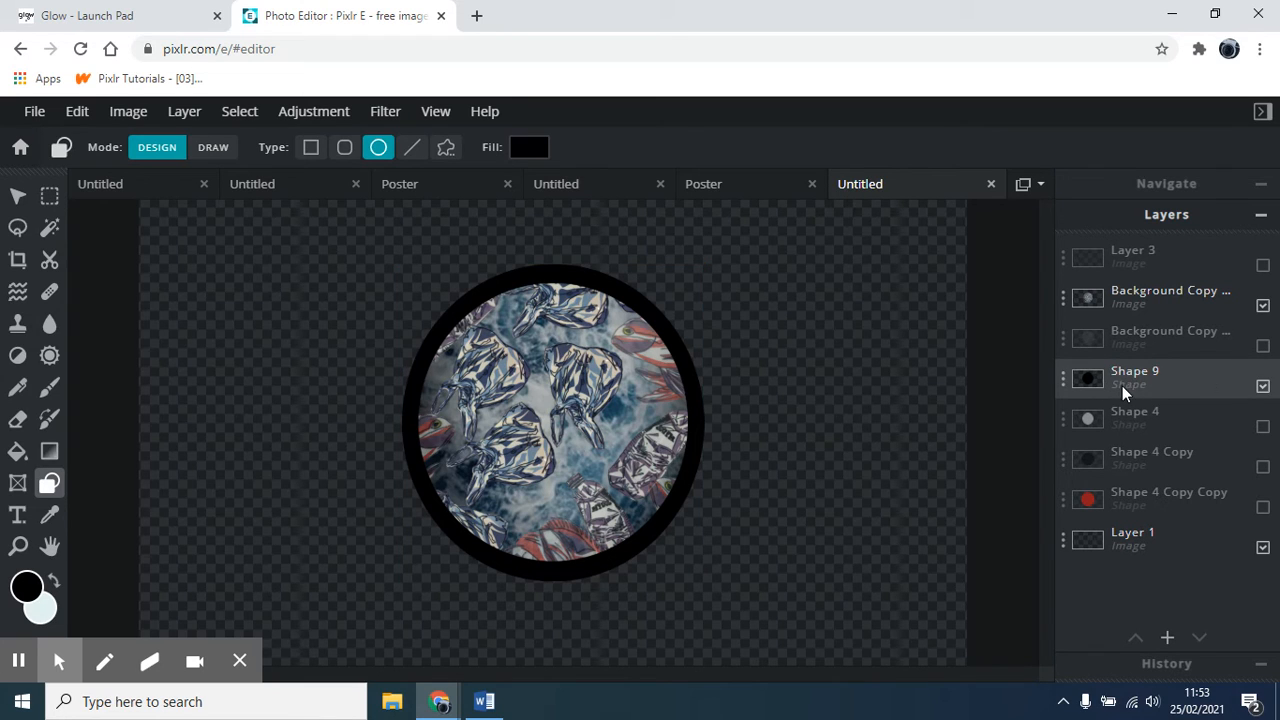
- Duplicate the Shape 9 layer and enlarge the copied circle beyond the edge of the original
{"action": "left_click", "coordinate": [1063, 379]}
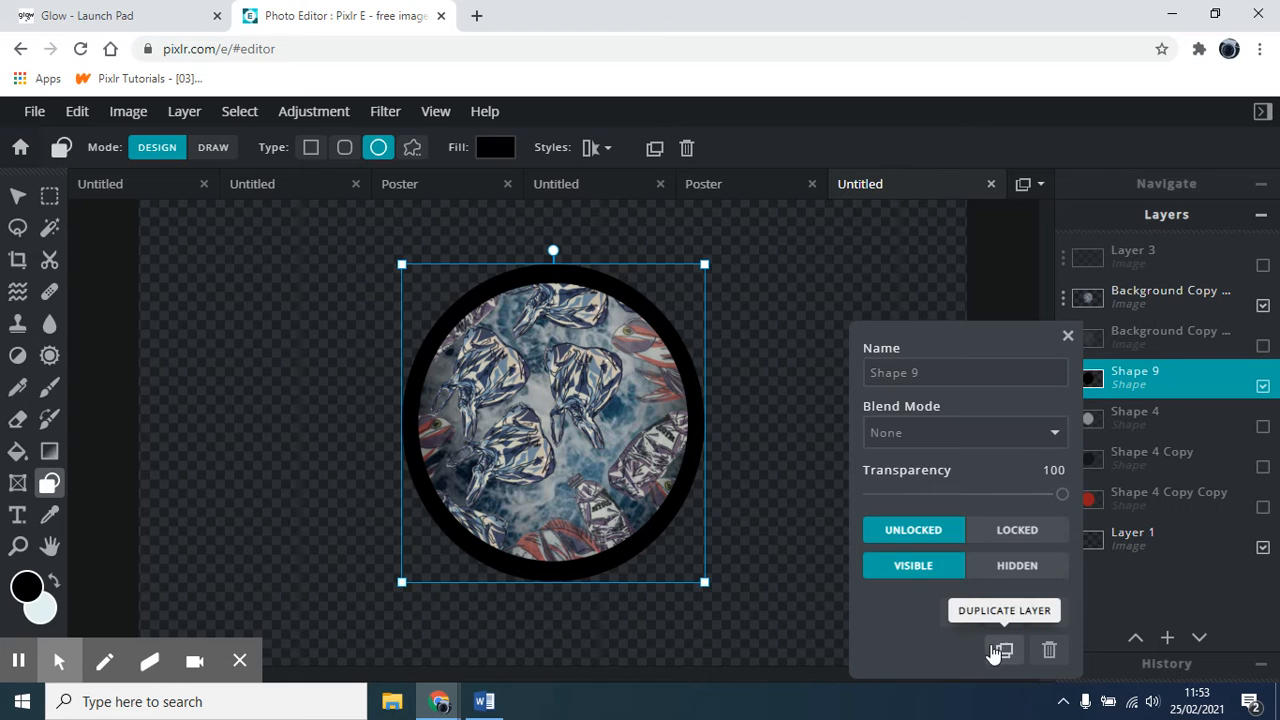
{"action": "left_click", "coordinate": [1003, 651]}
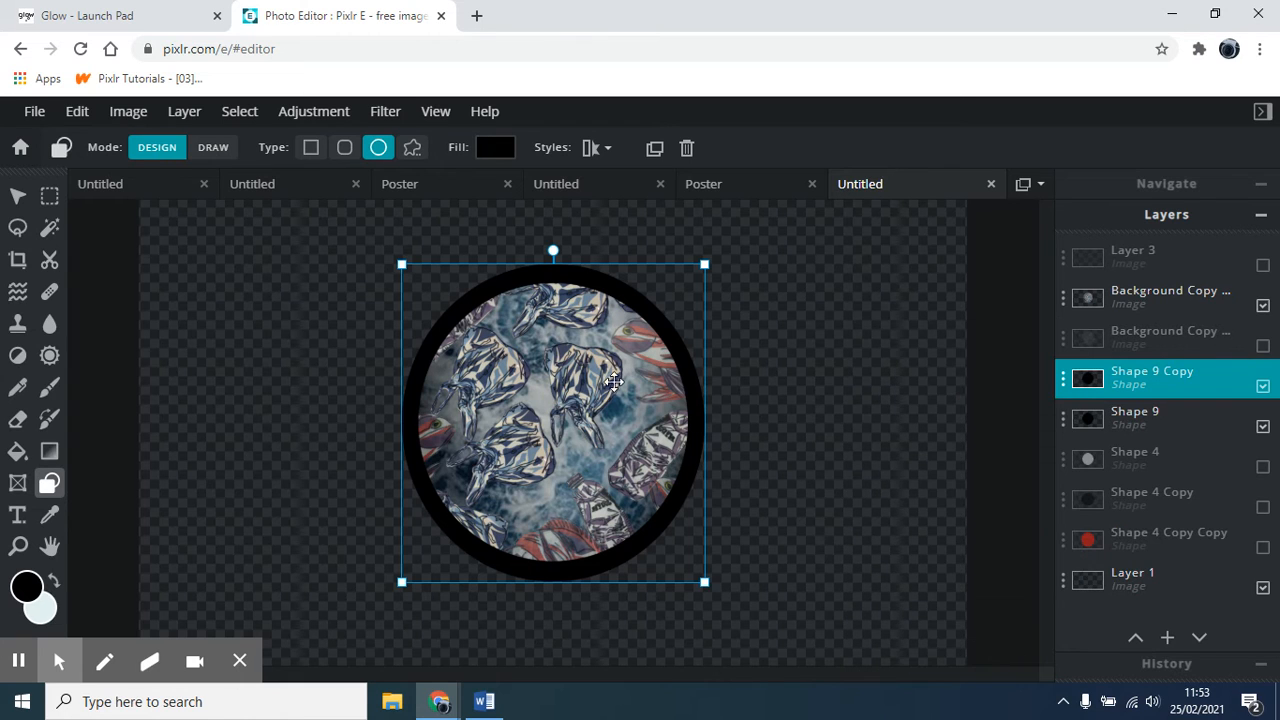
{"action": "left_click_drag", "start_coordinate": [704, 266], "coordinate": [741, 226]}
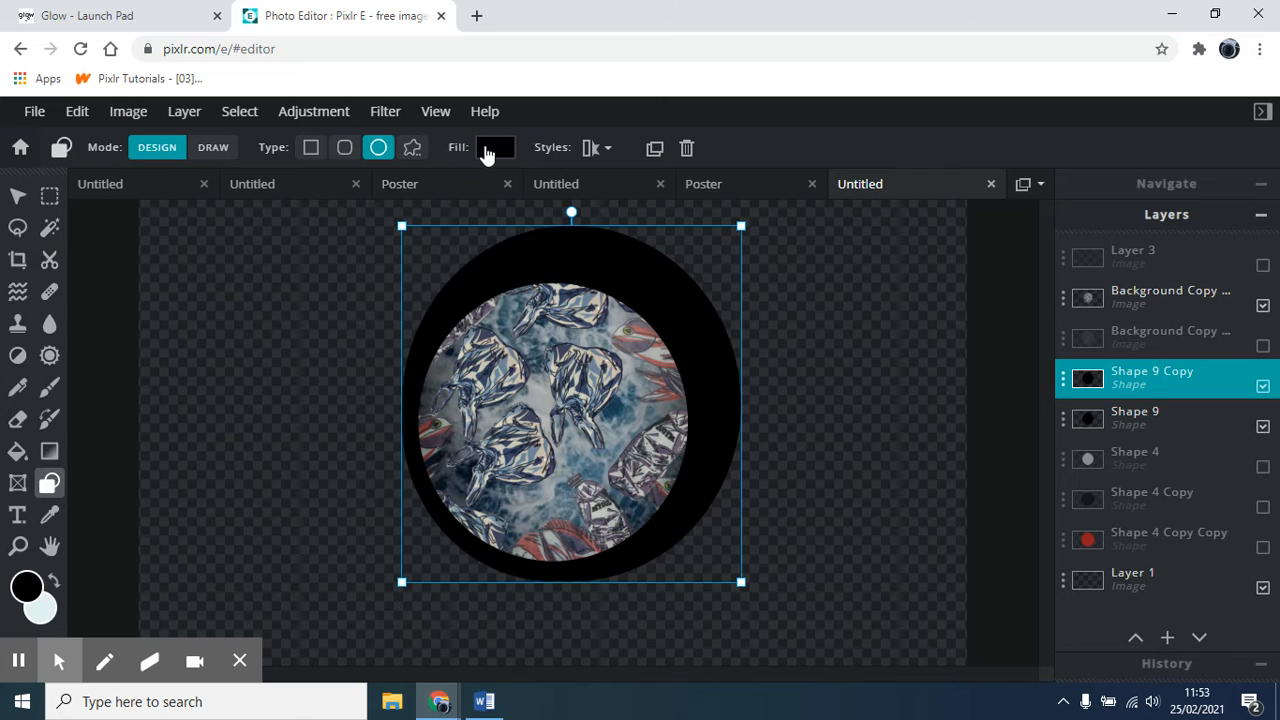
- Fill the enlarged Shape 9 Copy circle with the pale blue swatch #E2F1F1
{"action": "left_click", "coordinate": [490, 149]}
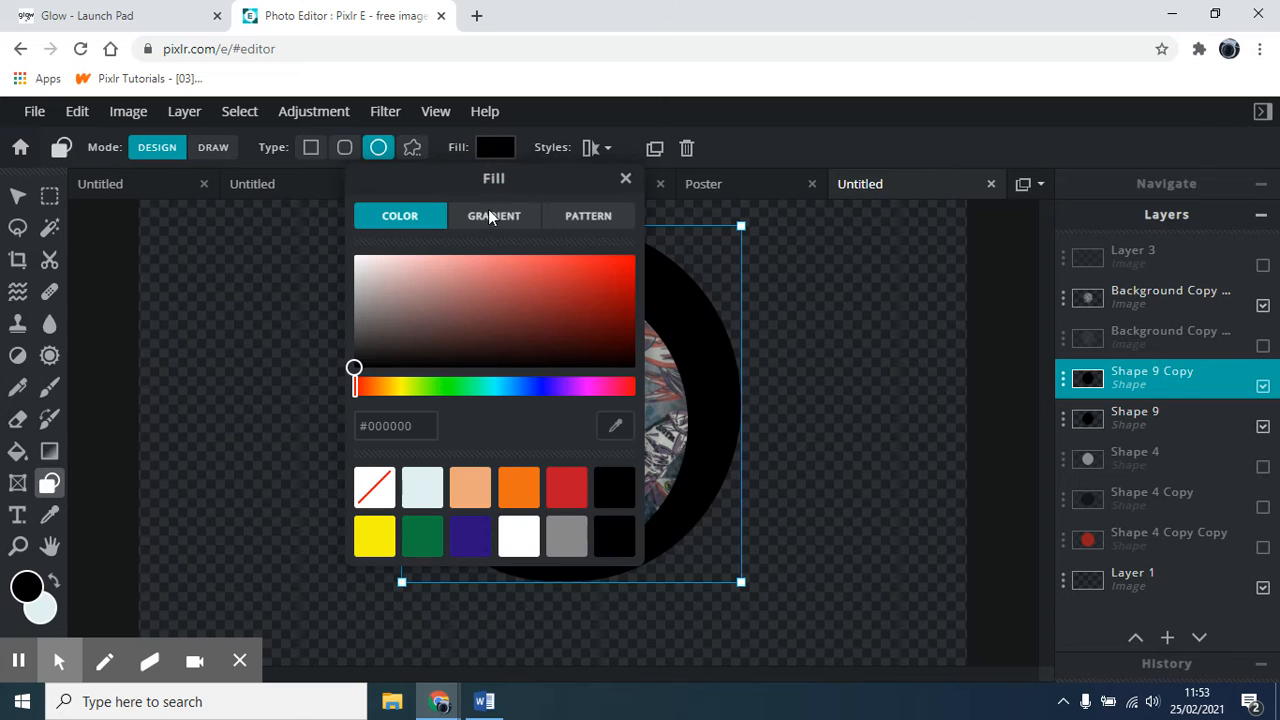
{"action": "left_click", "coordinate": [418, 497]}
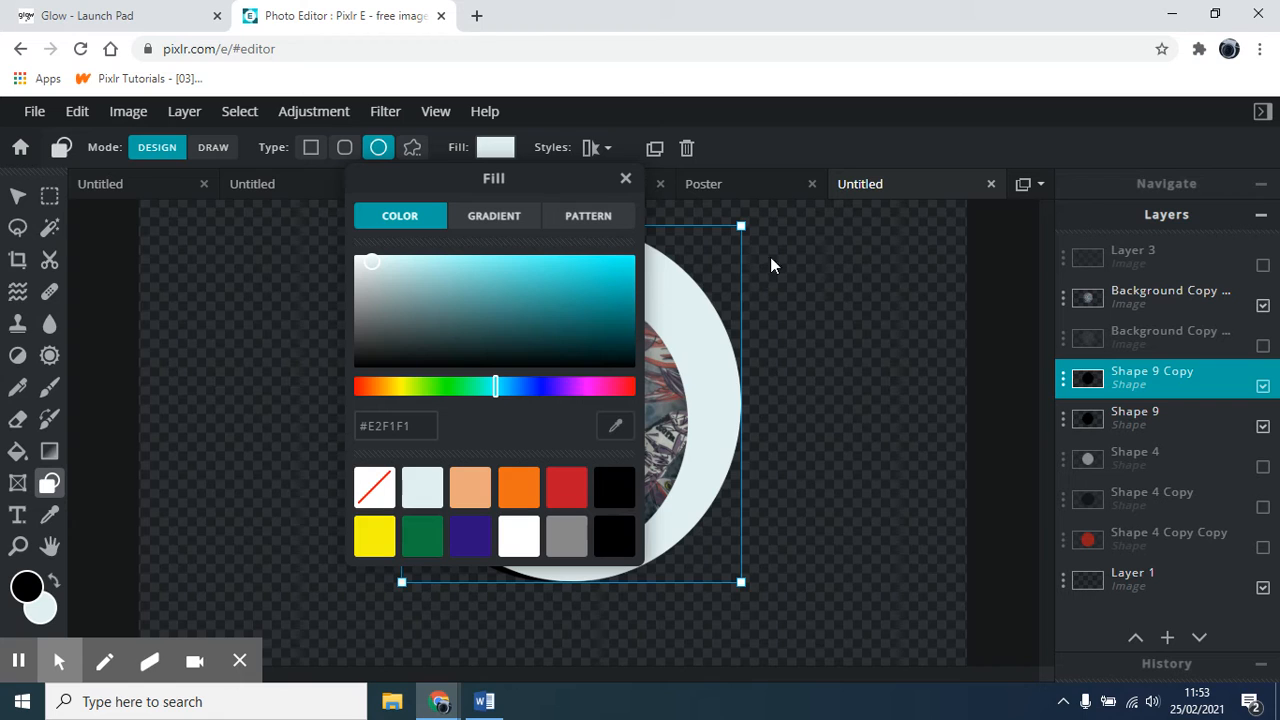
{"action": "left_click", "coordinate": [624, 180]}
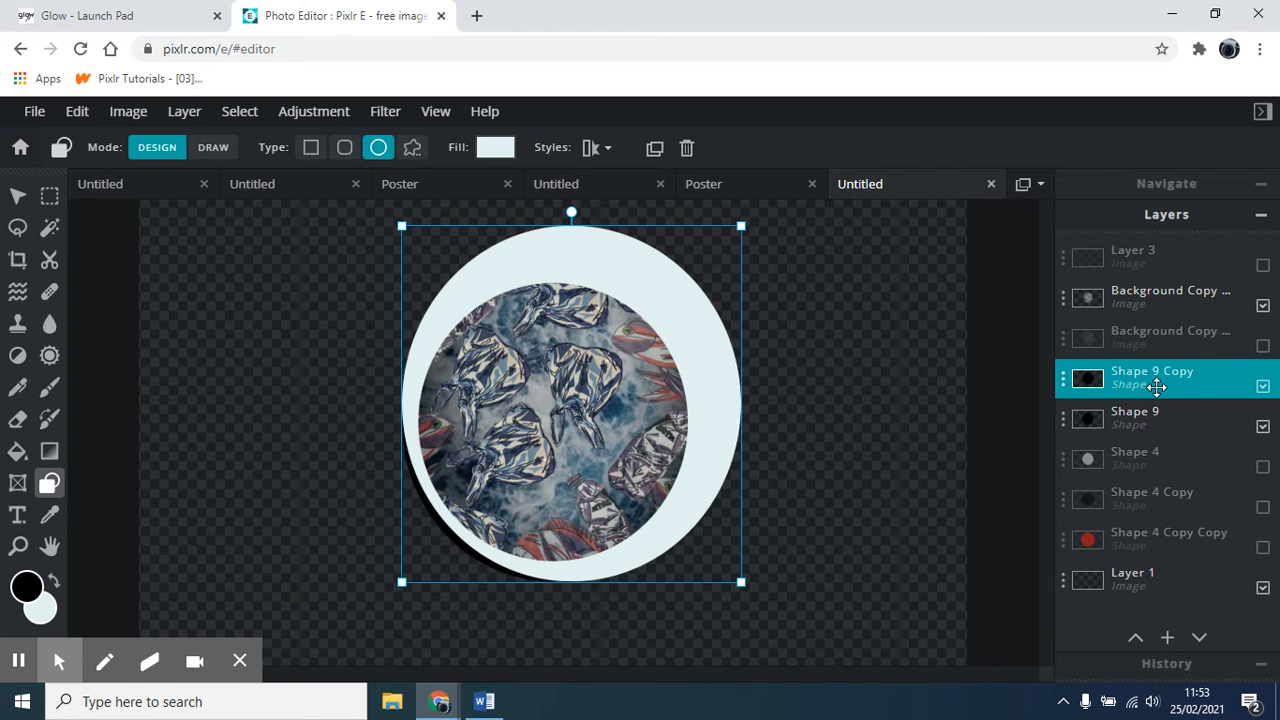
- Move the pale circle's layer beneath Shape 9, then resize and centre it as an even ring around the black border
{"action": "left_click_drag", "start_coordinate": [1157, 388], "coordinate": [1157, 423]}
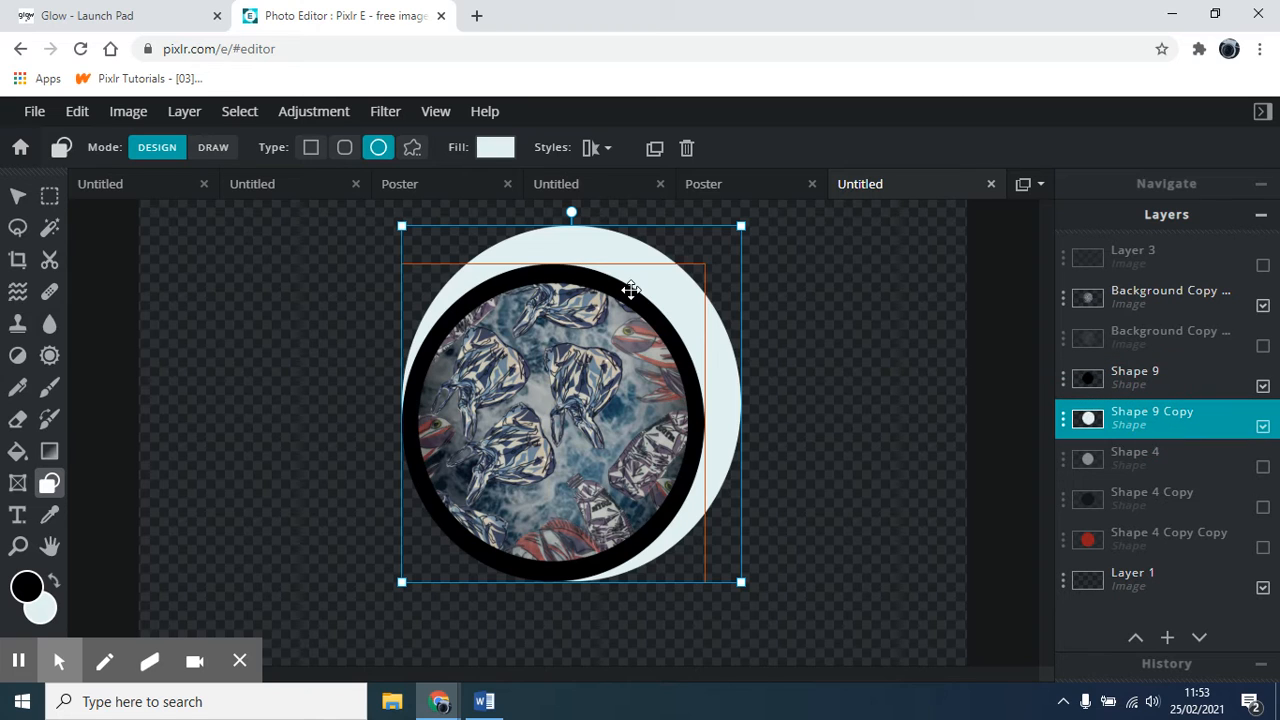
{"action": "mouse_move", "coordinate": [716, 227]}
{"action": "left_mouse_down"}
{"action": "mouse_move", "coordinate": [705, 250]}
{"action": "mouse_move", "coordinate": [720, 246]}
{"action": "left_mouse_up"}
{"action": "left_click_drag", "start_coordinate": [709, 265], "coordinate": [704, 266]}
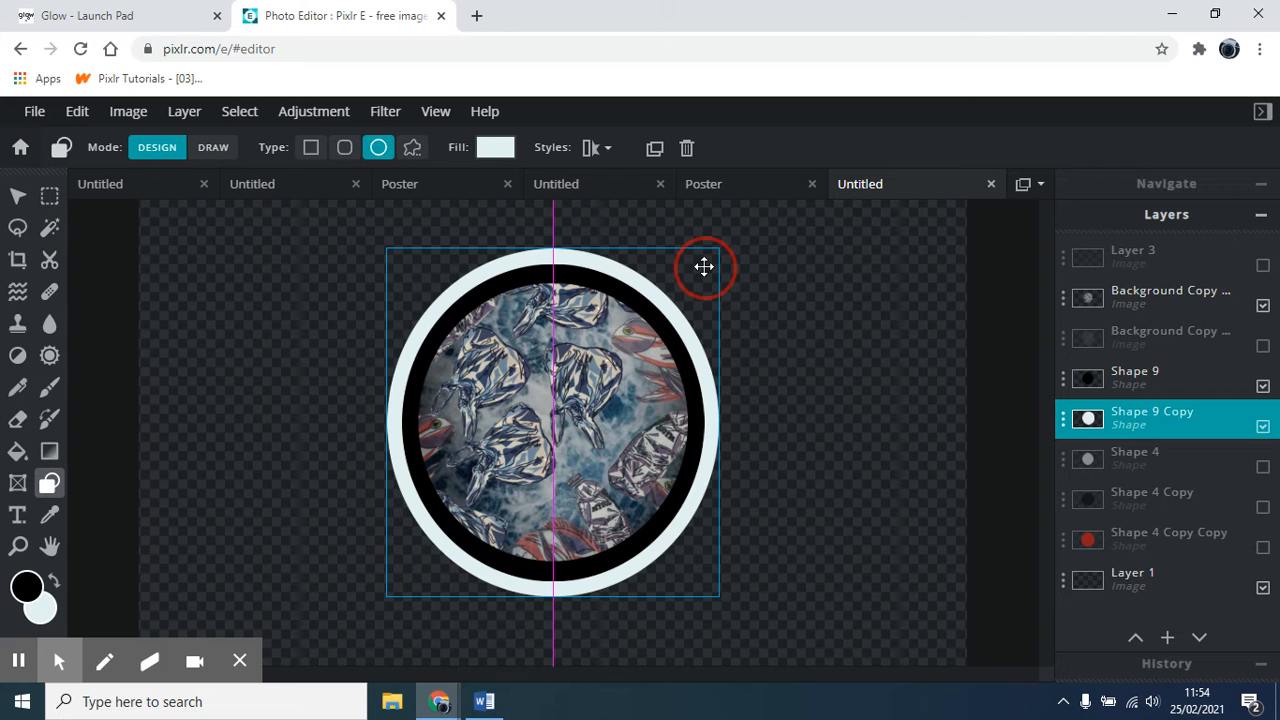
{"action": "left_click_drag", "start_coordinate": [704, 266], "coordinate": [704, 266]}
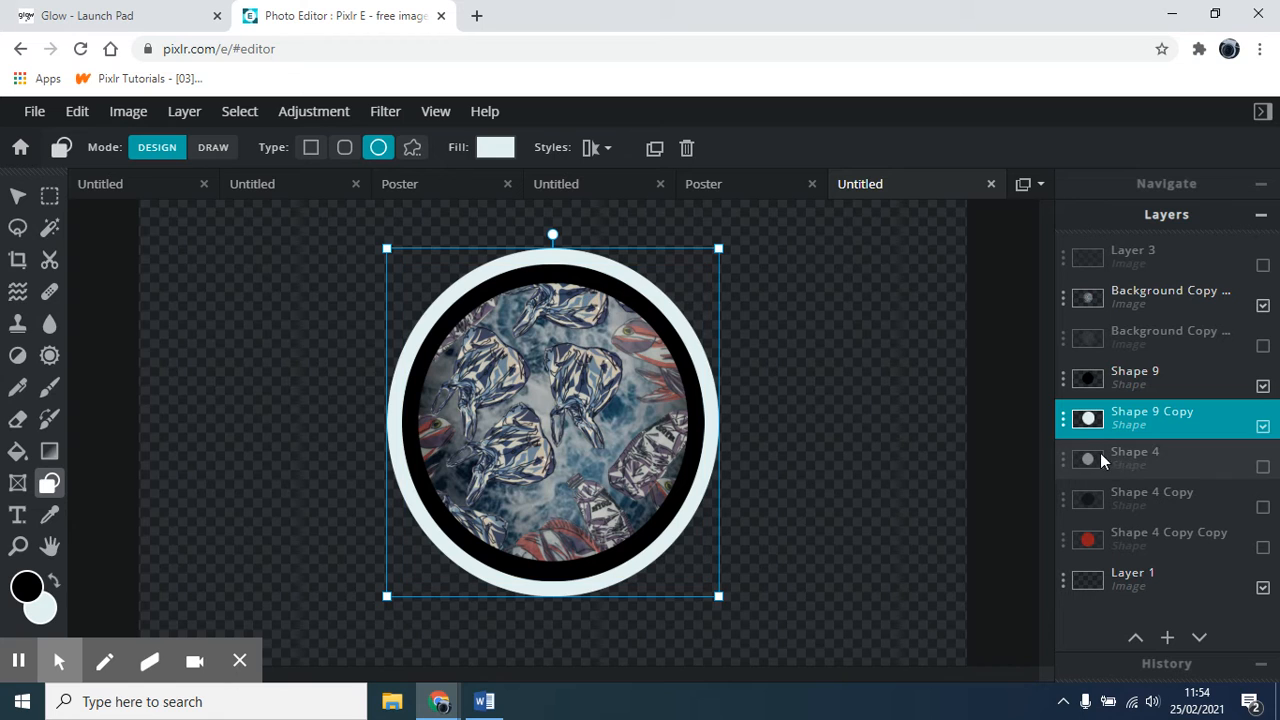
- Duplicate the Shape 9 Copy layer and enlarge the new circle beyond the pale ring
{"action": "left_click", "coordinate": [1065, 424]}
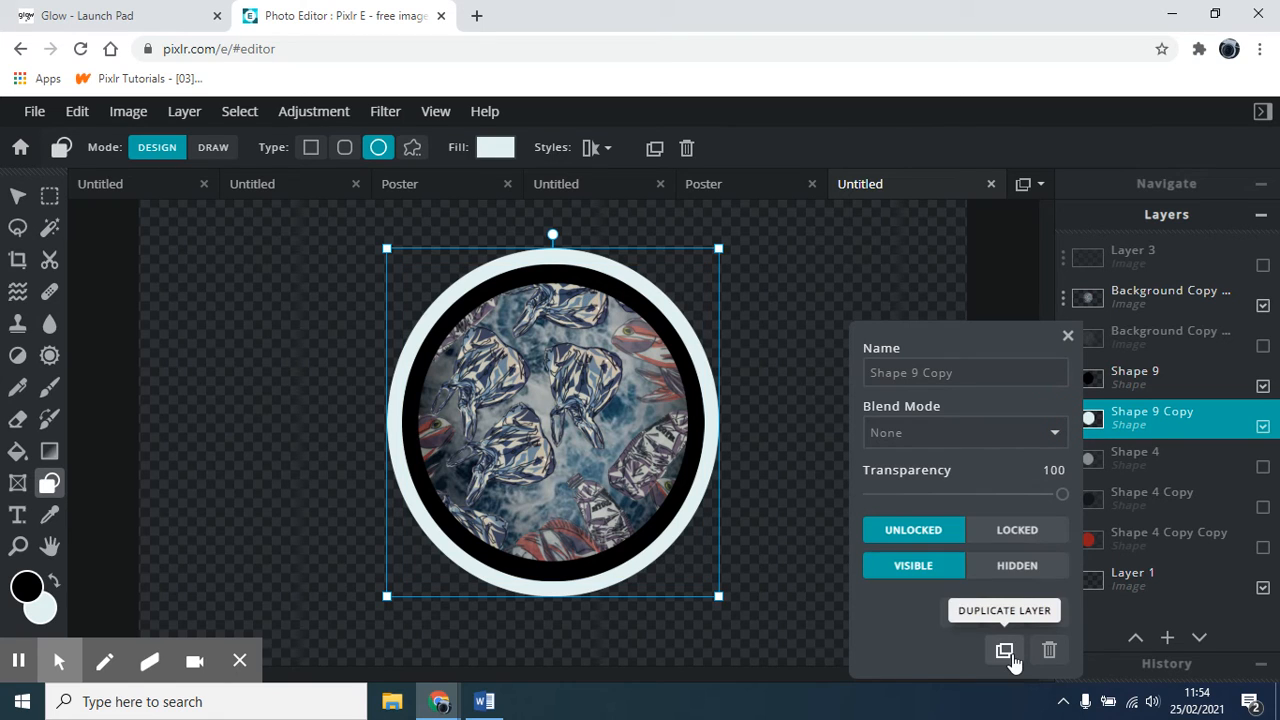
{"action": "left_click", "coordinate": [1004, 651]}
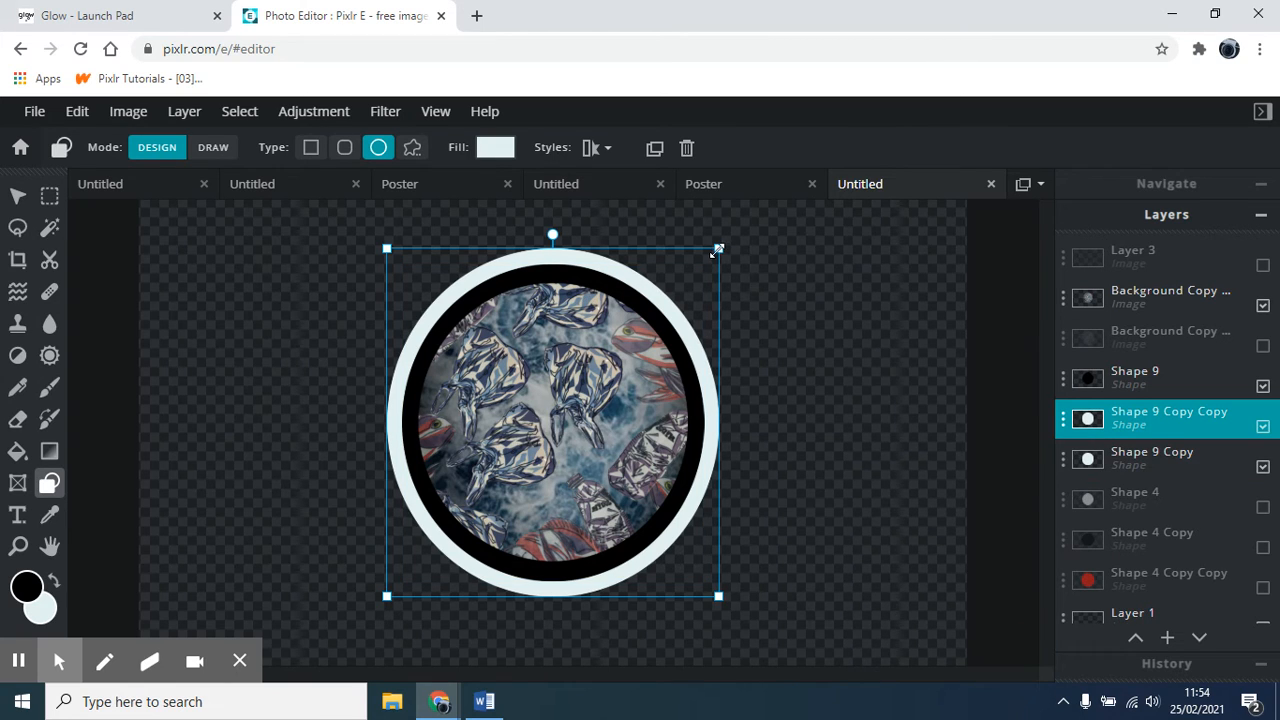
{"action": "mouse_move", "coordinate": [717, 249]}
{"action": "left_mouse_down"}
{"action": "mouse_move", "coordinate": [749, 237]}
{"action": "mouse_move", "coordinate": [735, 262]}
{"action": "left_mouse_up"}
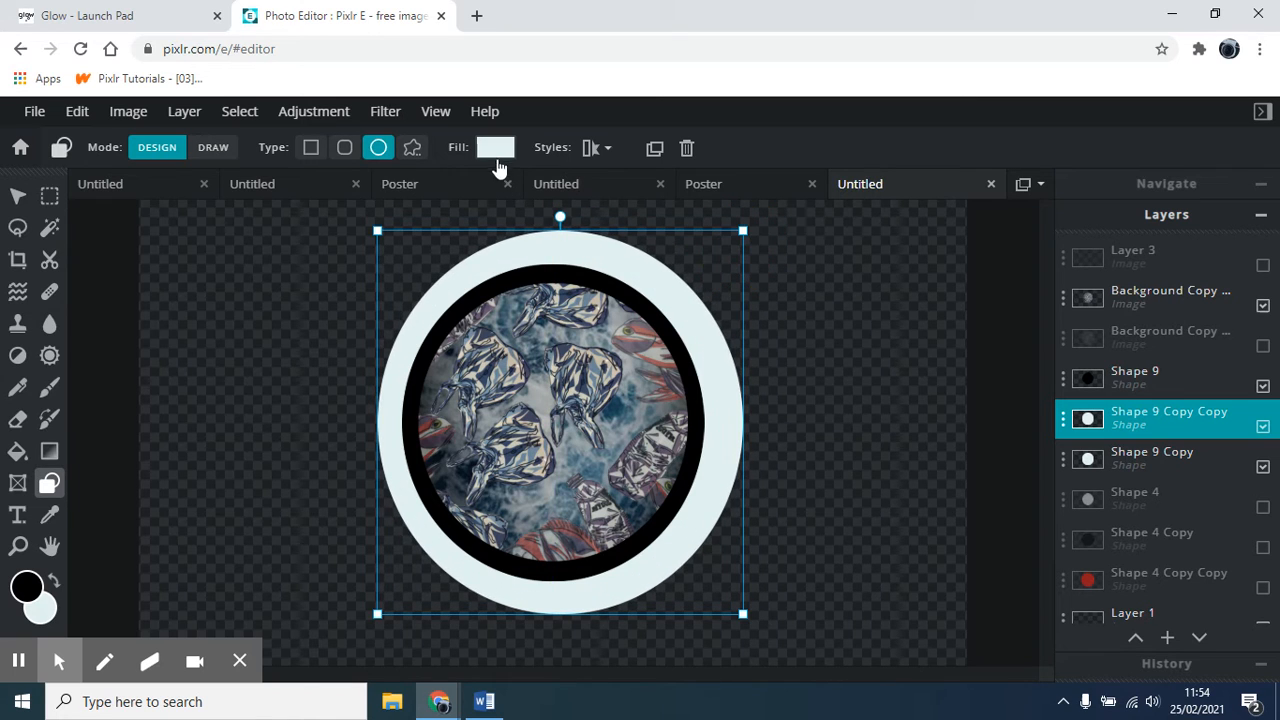
- Fill the enlarged Shape 9 Copy Copy circle with bright red #EC062C
{"action": "left_click", "coordinate": [496, 149]}
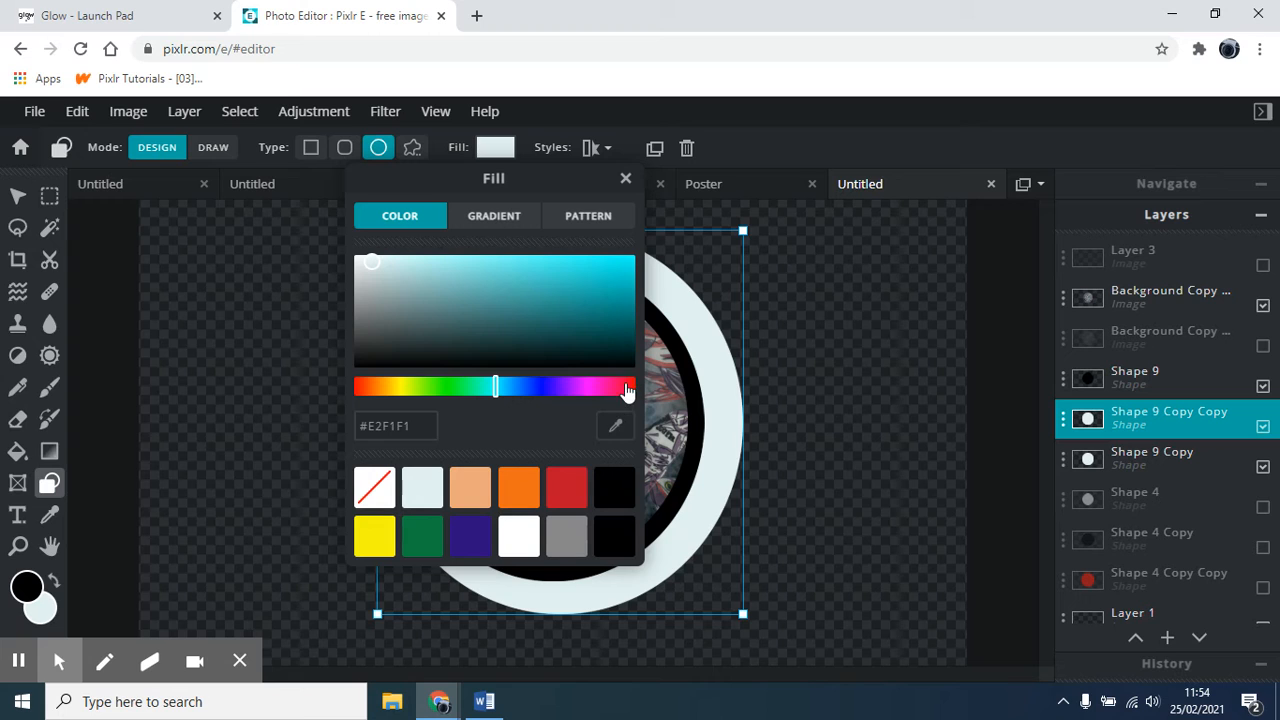
{"action": "left_click", "coordinate": [629, 387]}
{"action": "left_click", "coordinate": [629, 265]}
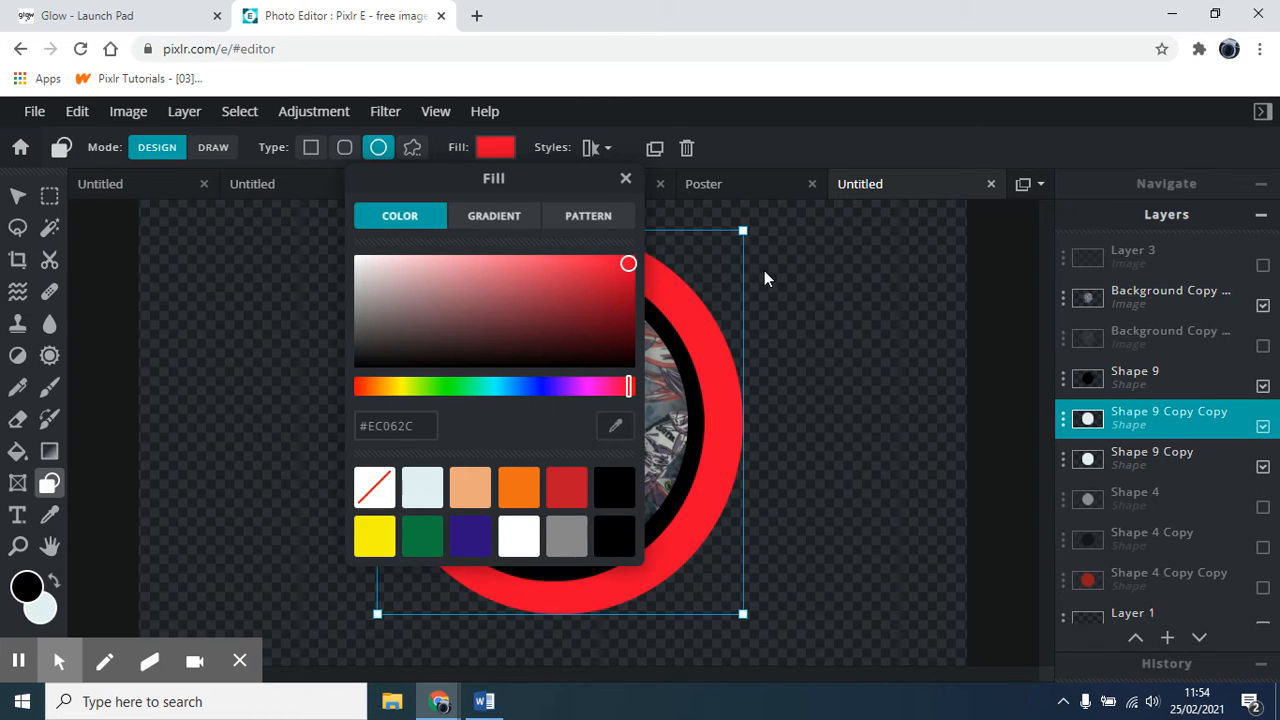
{"action": "left_click", "coordinate": [626, 178]}
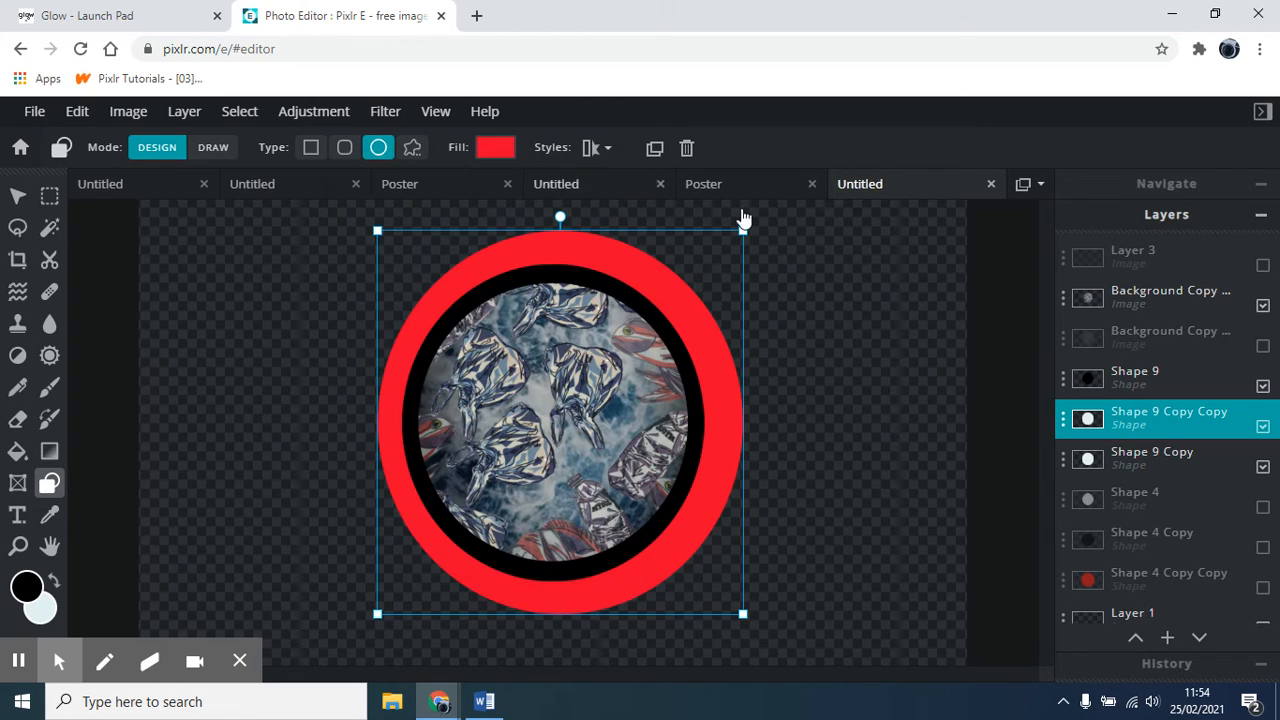
- Move the red circle's layer beneath Shape 9 Copy and Shape 4, and centre it as the outermost ring
{"action": "left_click_drag", "start_coordinate": [1194, 414], "coordinate": [1195, 500]}
{"action": "mouse_move", "coordinate": [722, 254]}
{"action": "left_mouse_down"}
{"action": "mouse_move", "coordinate": [703, 257]}
{"action": "mouse_move", "coordinate": [714, 255]}
{"action": "left_mouse_up"}
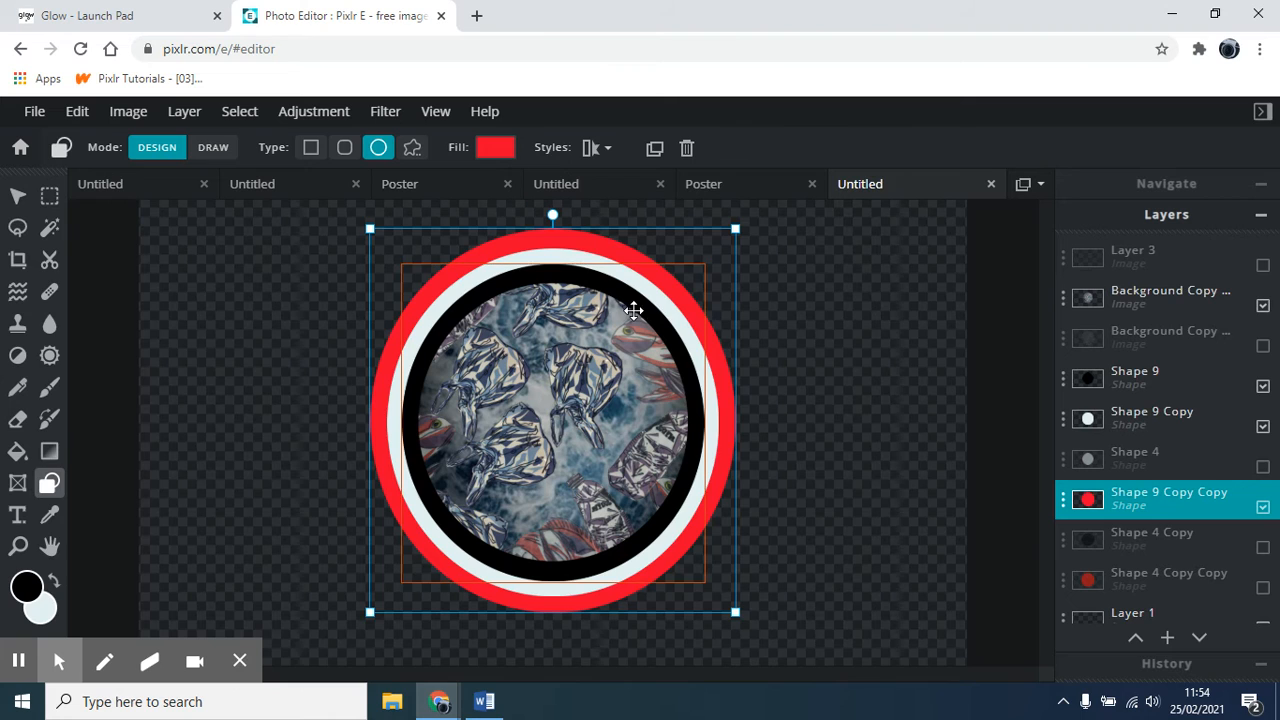
- Change the fill of the Shape 9 Copy circle, the ring around the black border, to white #FFFFFF
{"action": "left_click", "coordinate": [1135, 425]}
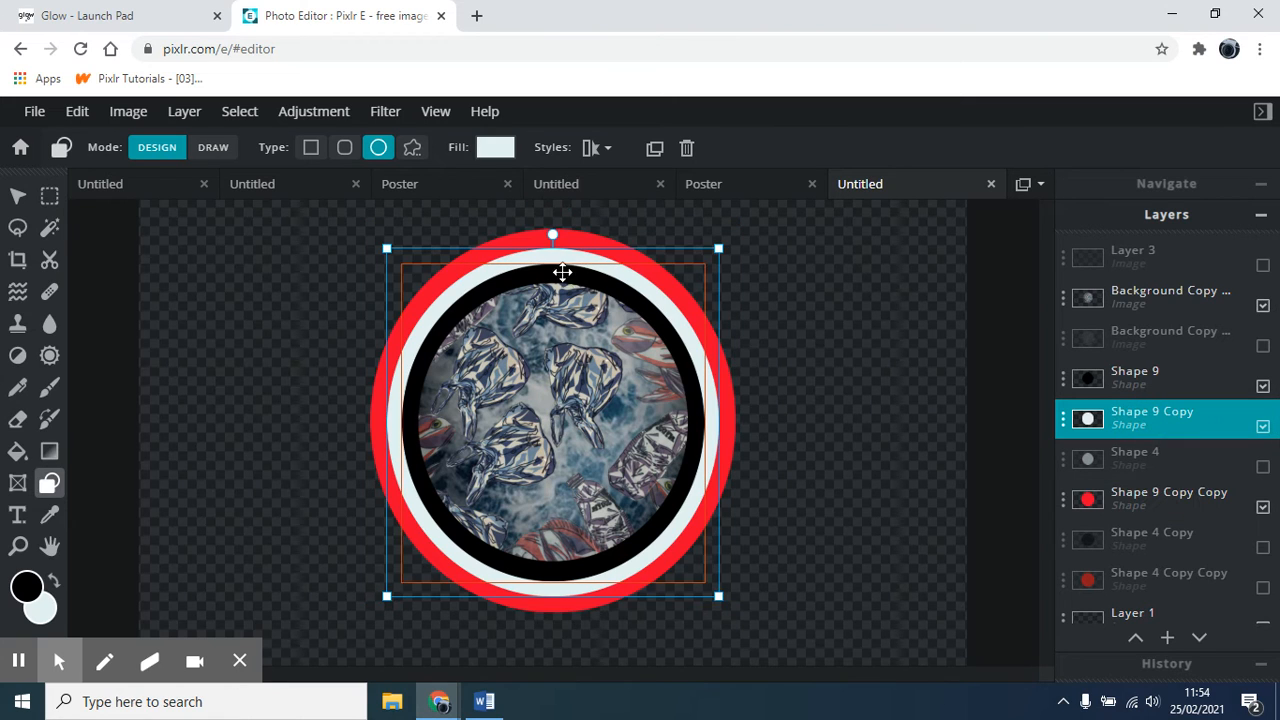
{"action": "left_click", "coordinate": [505, 145]}
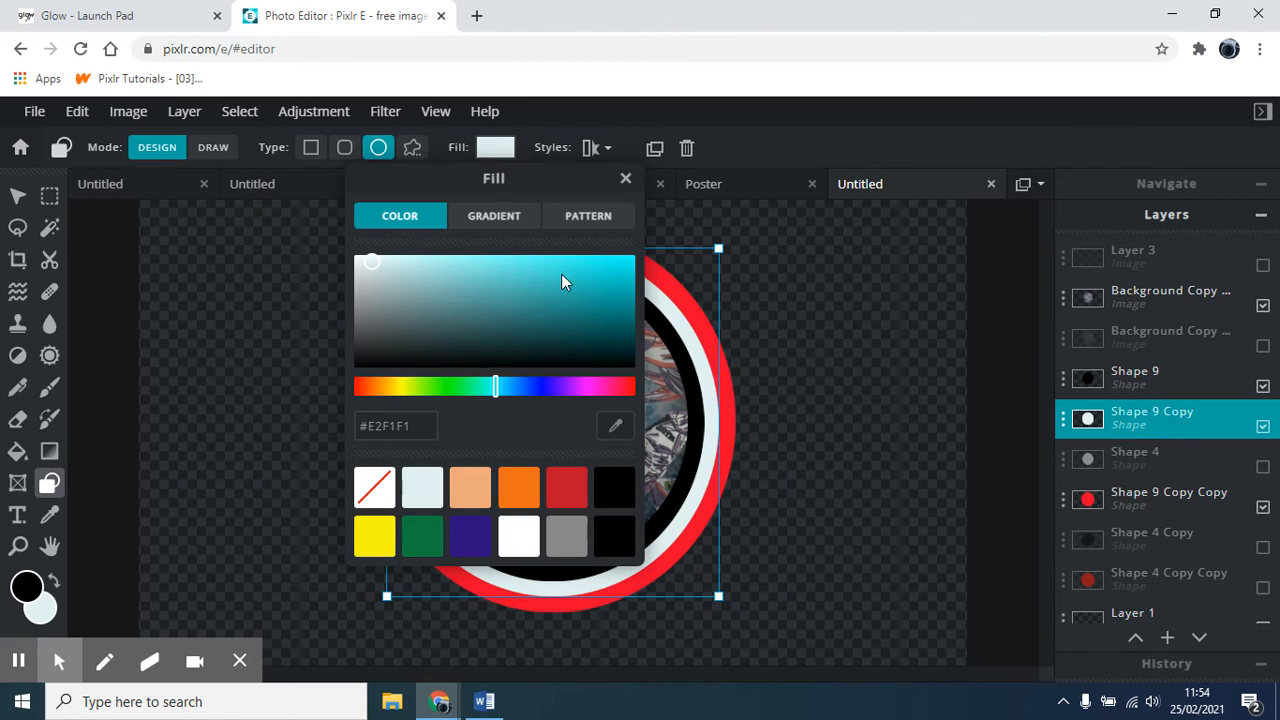
{"action": "left_click", "coordinate": [561, 274]}
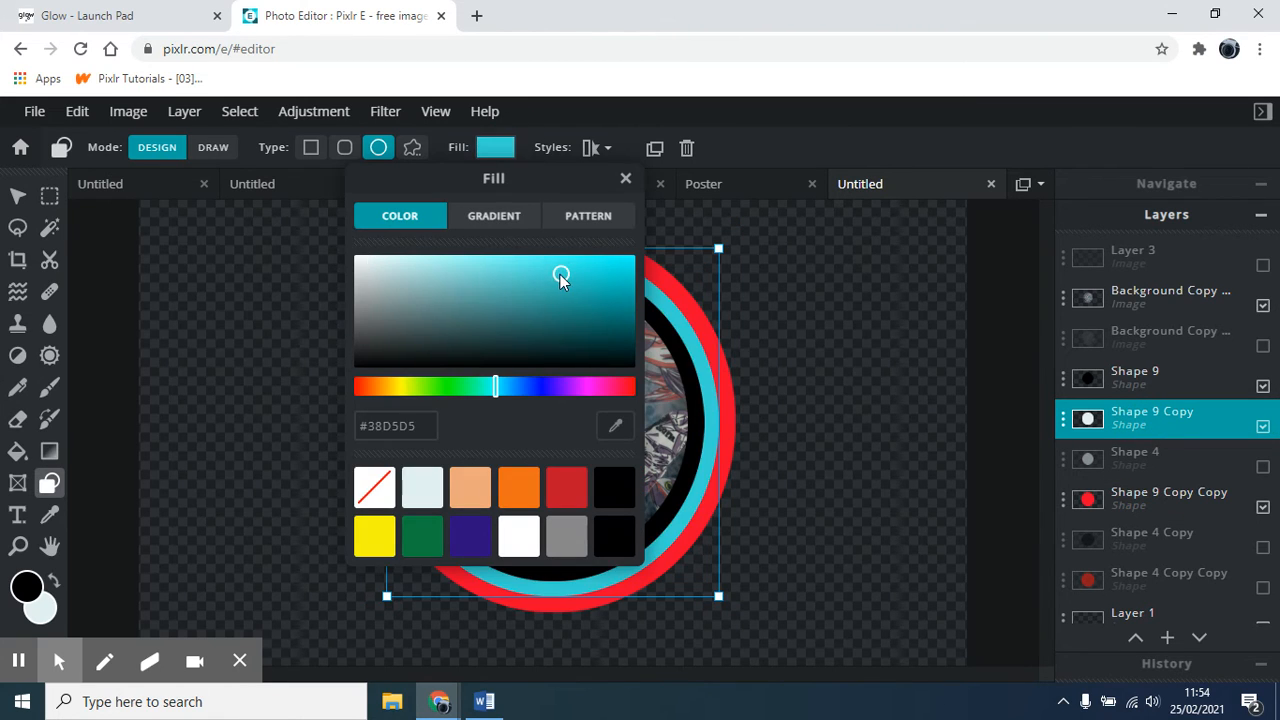
{"action": "left_click", "coordinate": [518, 541]}
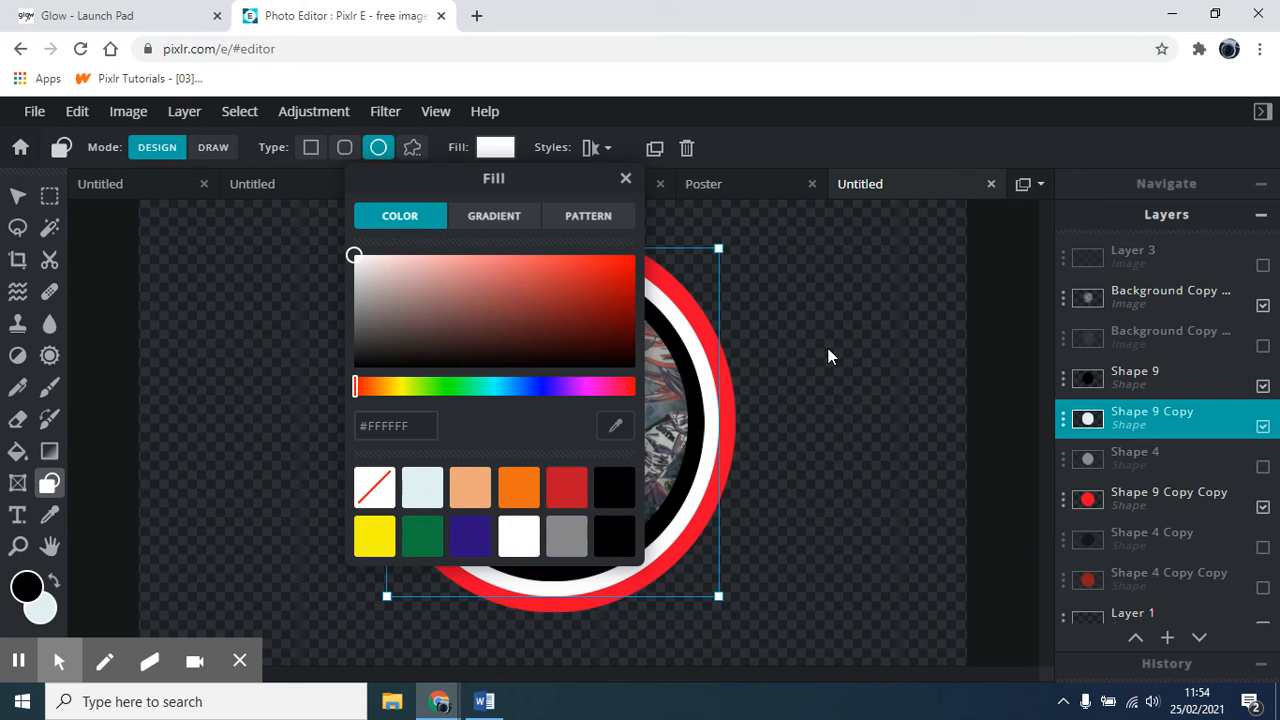
{"action": "left_click", "coordinate": [627, 181]}
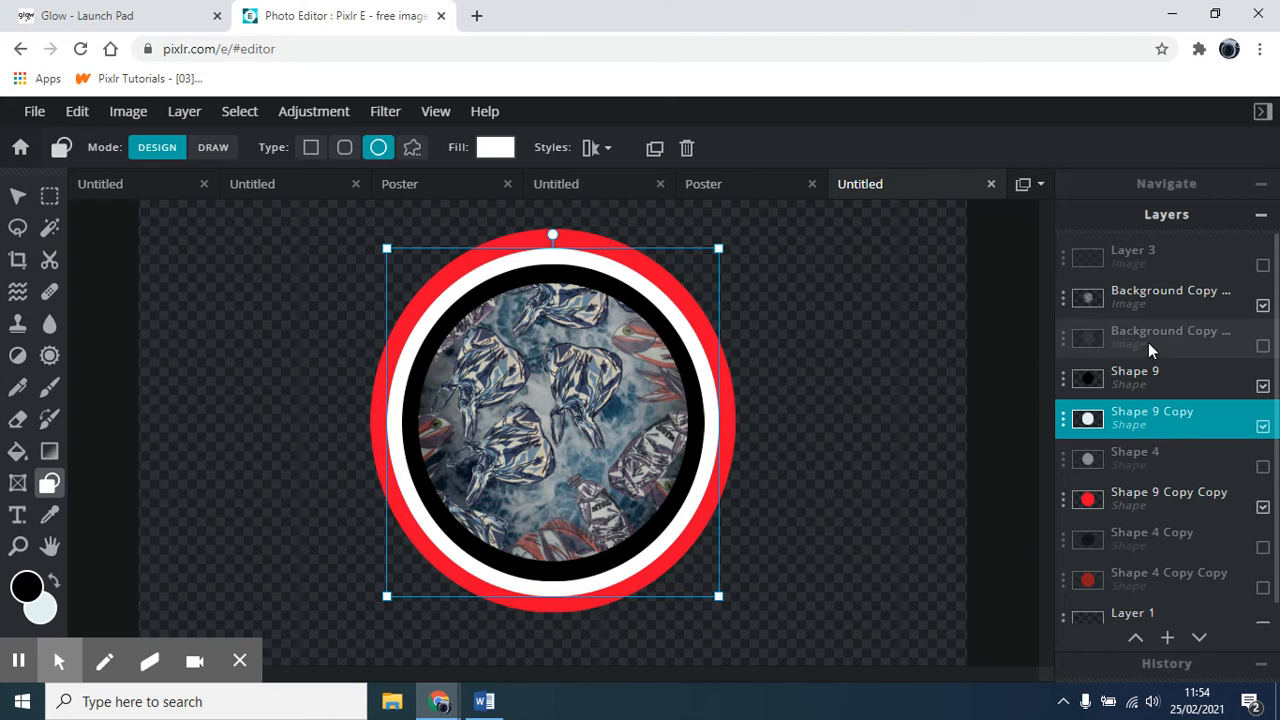
- Duplicate the visible Background Copy Copy Copy layer that holds the circular fish image
{"action": "left_click", "coordinate": [1135, 296]}
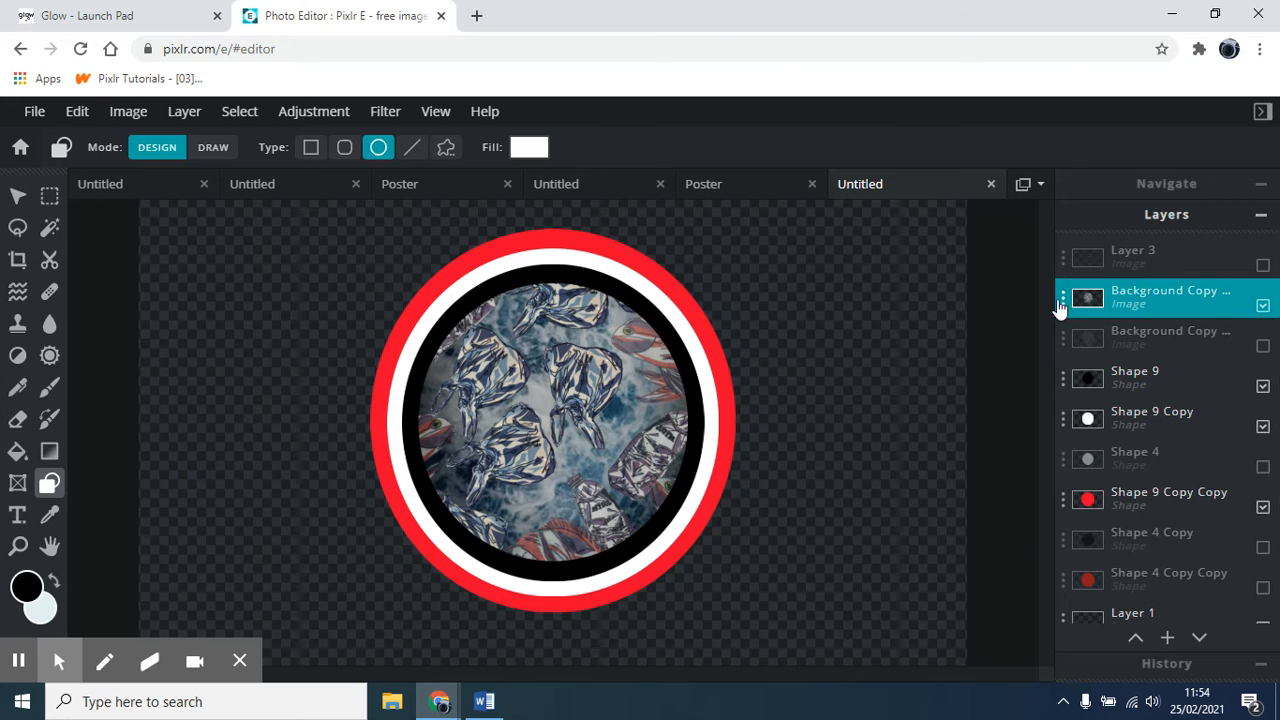
{"action": "left_click", "coordinate": [1263, 306]}
{"action": "left_click", "coordinate": [1263, 306]}
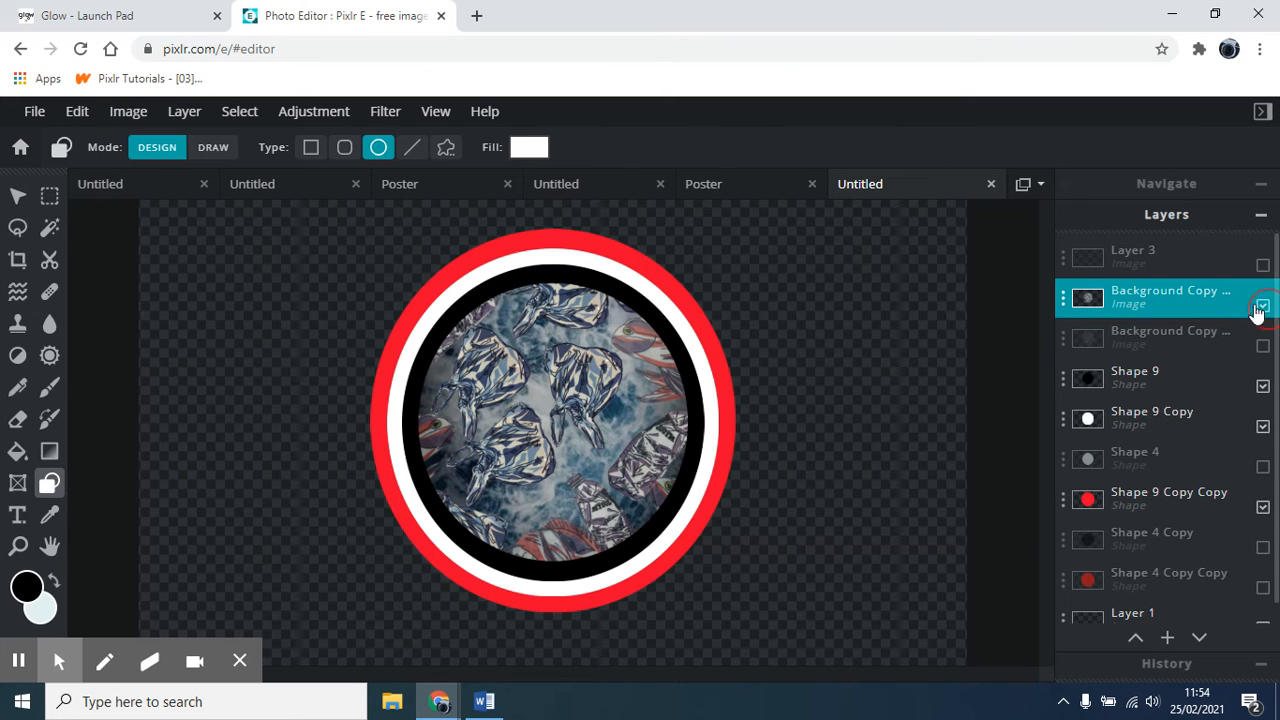
{"action": "left_click", "coordinate": [1063, 306]}
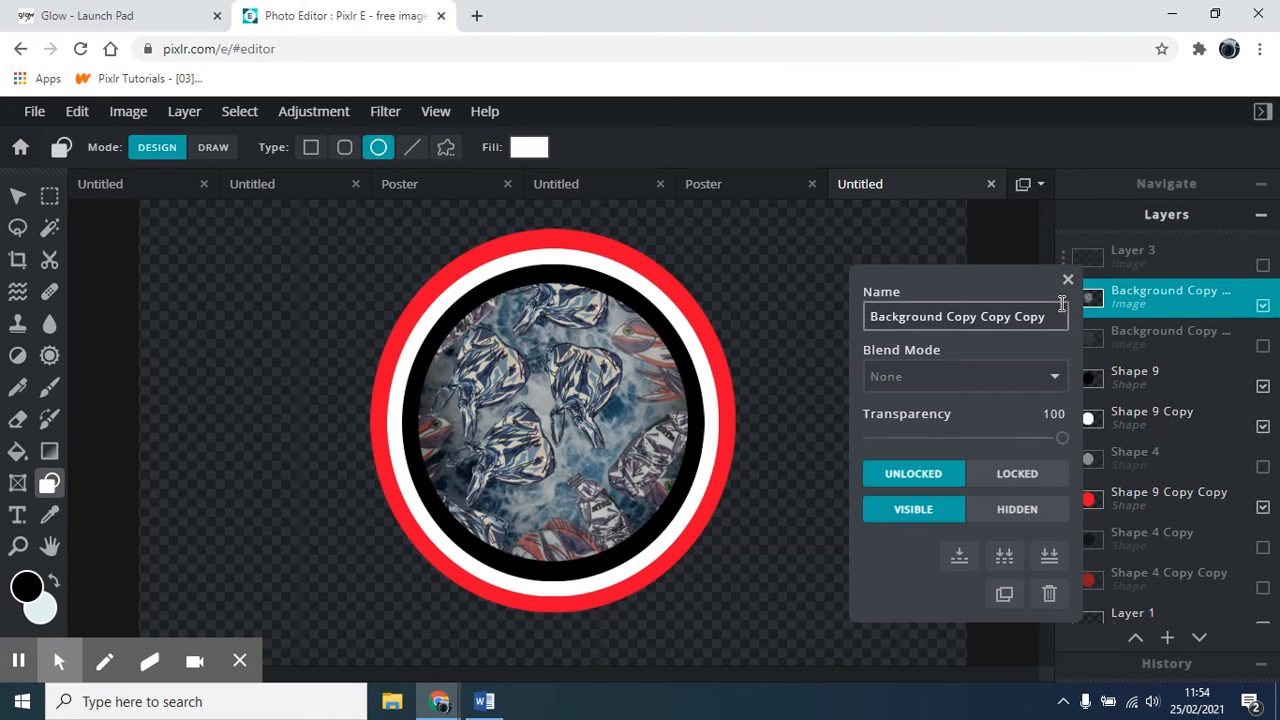
{"action": "left_click", "coordinate": [1004, 595]}
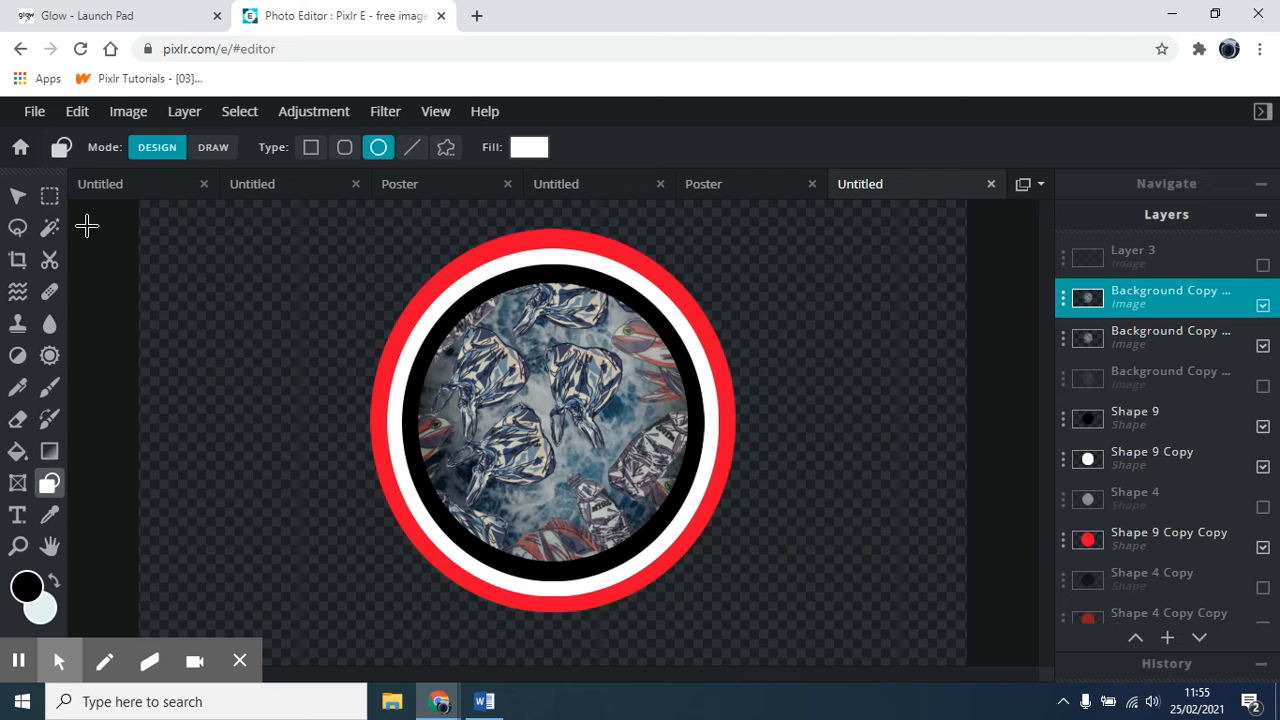
- Enlarge the duplicated fish image to about 907 by 1210 and position it so that it covers all the rings
{"action": "left_click", "coordinate": [17, 196]}
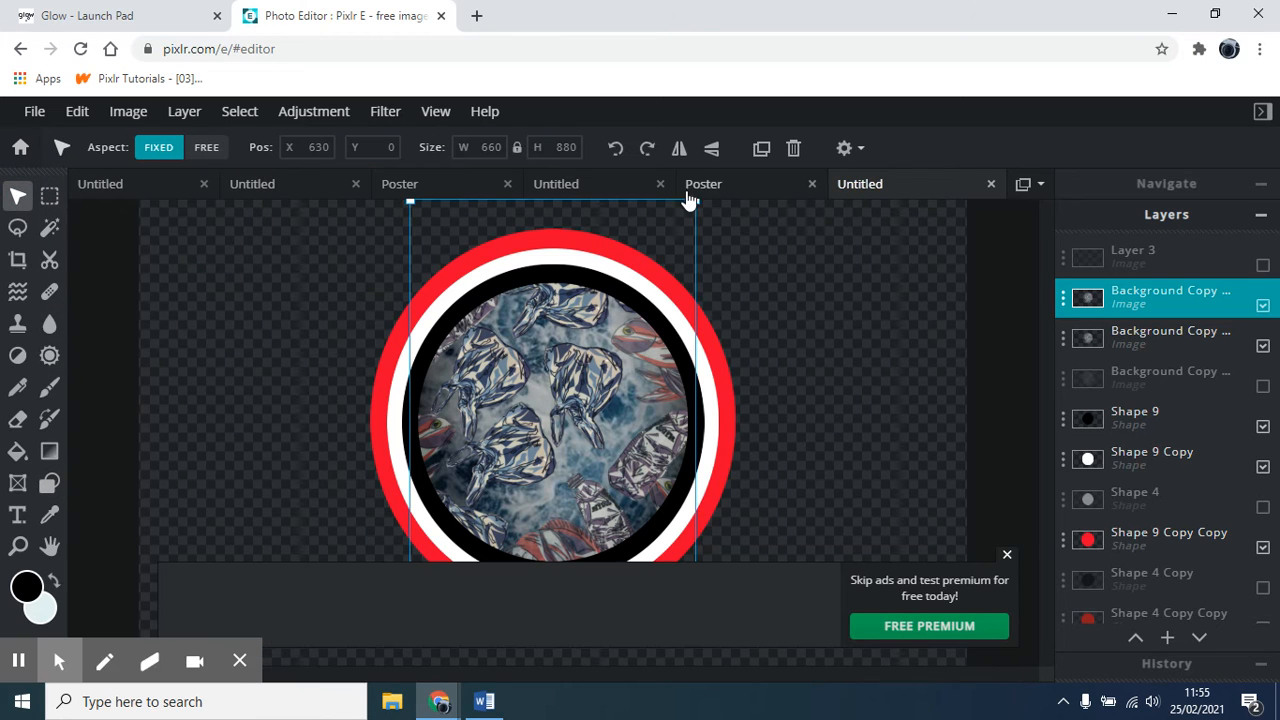
{"action": "left_click_drag", "start_coordinate": [694, 200], "coordinate": [764, 192]}
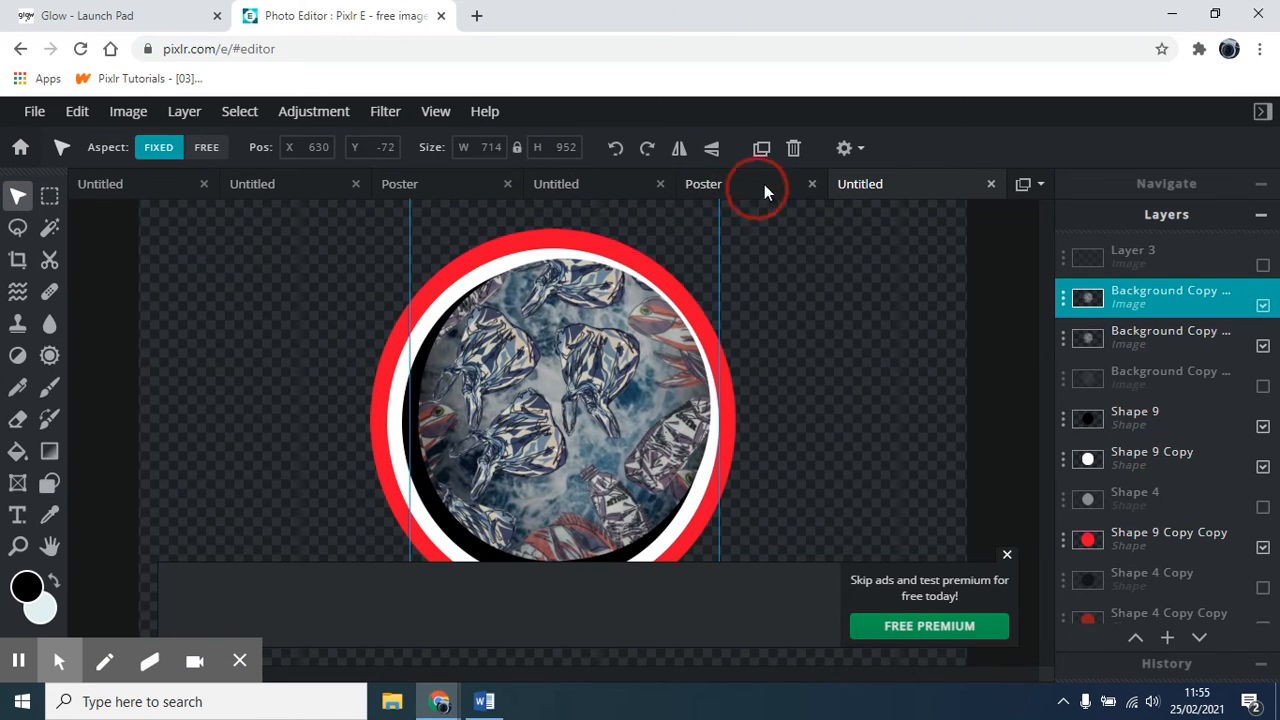
{"action": "left_click", "coordinate": [1008, 555]}
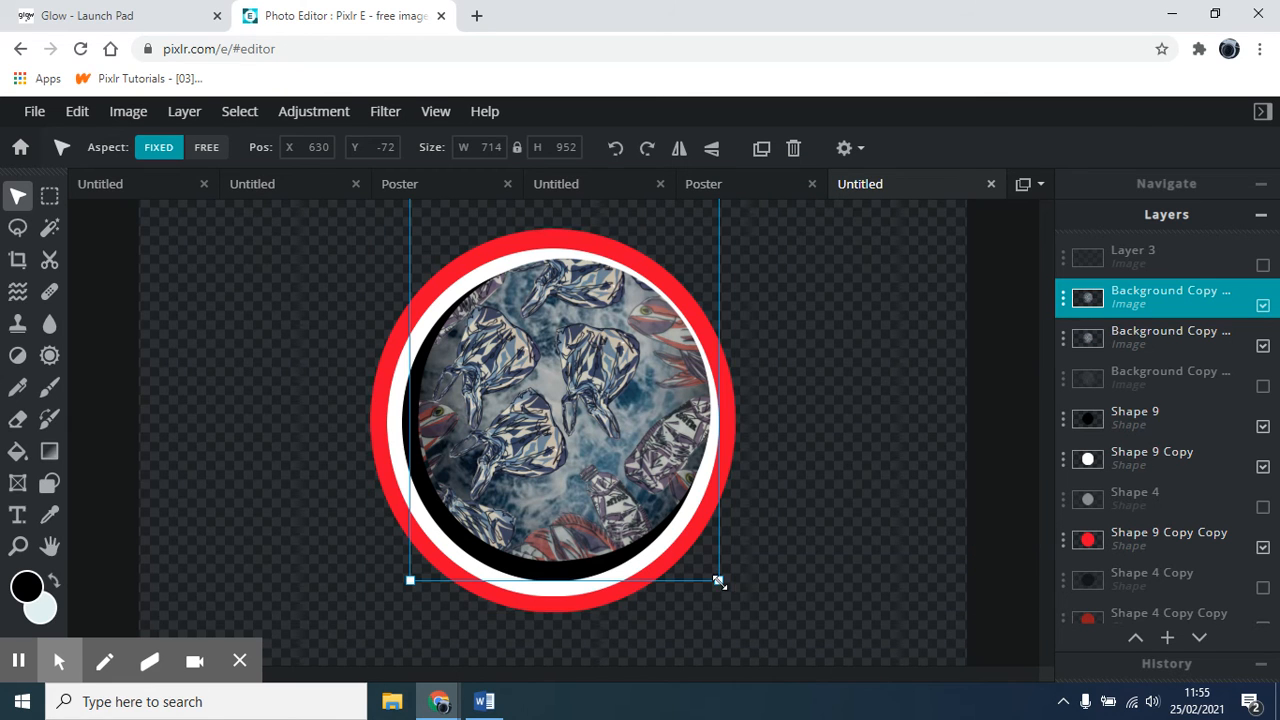
{"action": "left_click_drag", "start_coordinate": [718, 580], "coordinate": [794, 617]}
{"action": "left_click_drag", "start_coordinate": [731, 511], "coordinate": [684, 520]}
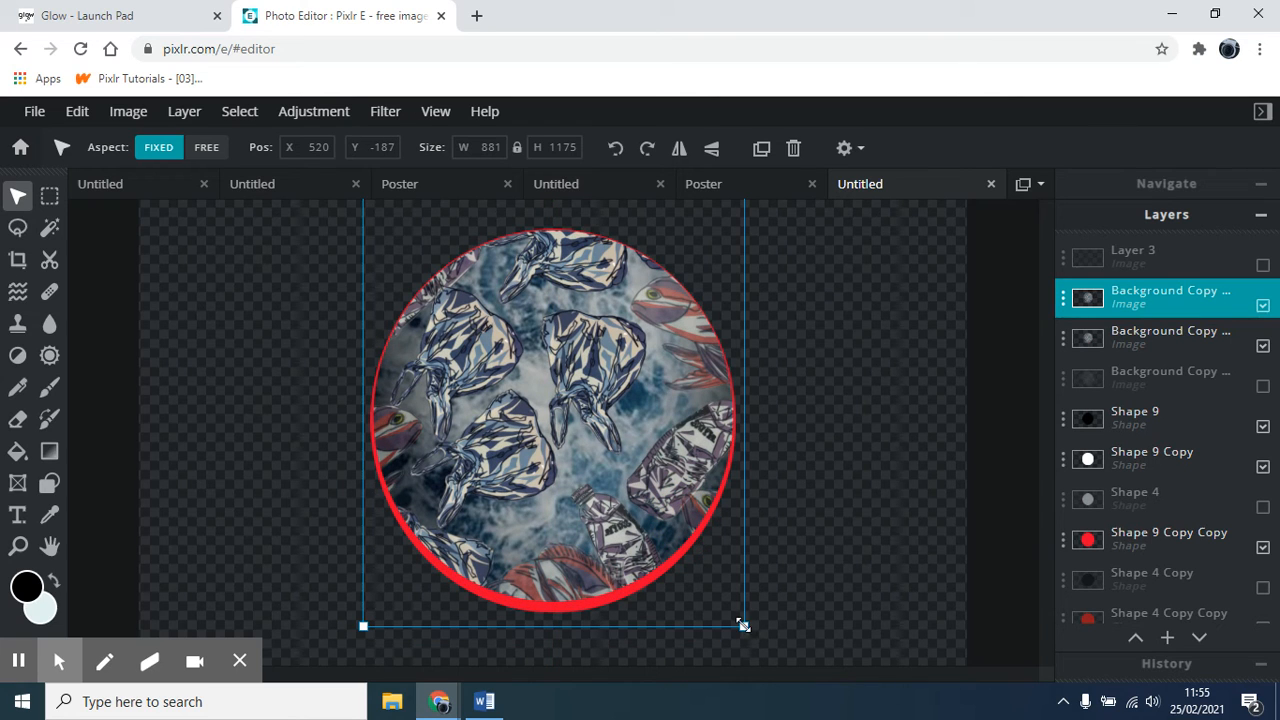
{"action": "left_click_drag", "start_coordinate": [743, 625], "coordinate": [754, 640]}
{"action": "left_click_drag", "start_coordinate": [658, 504], "coordinate": [652, 499]}
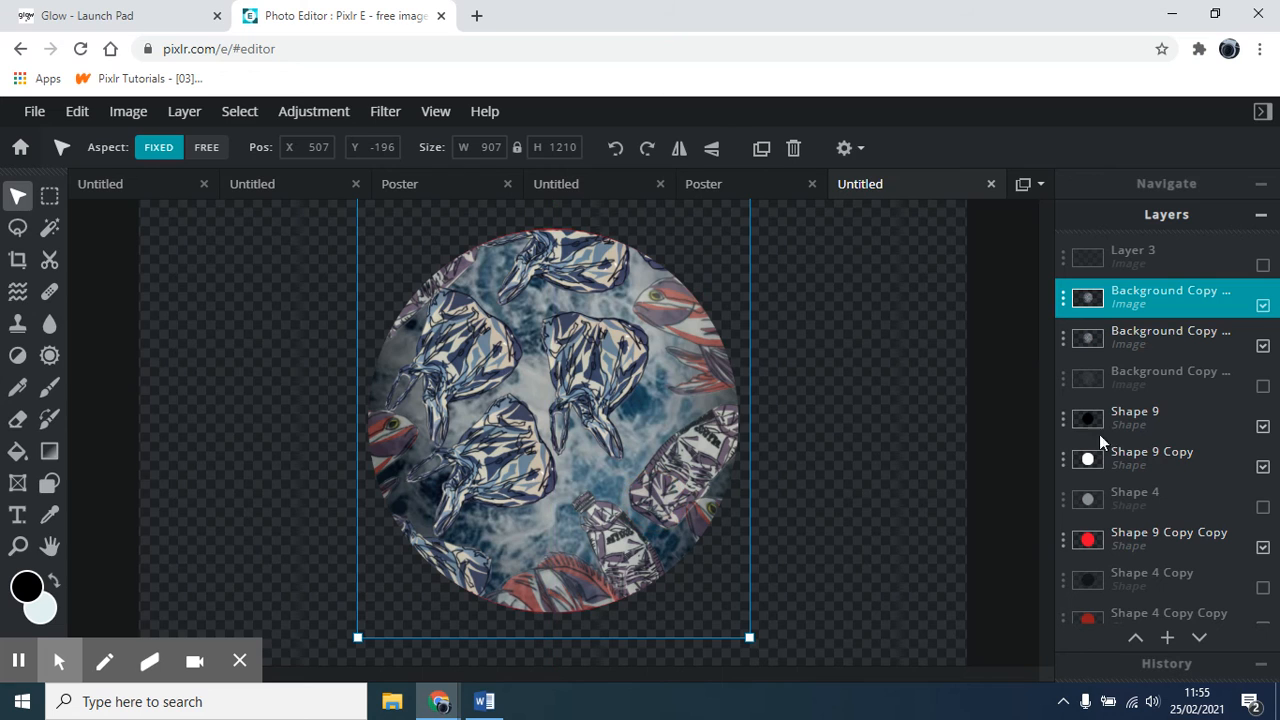
{"action": "left_click", "coordinate": [977, 430]}
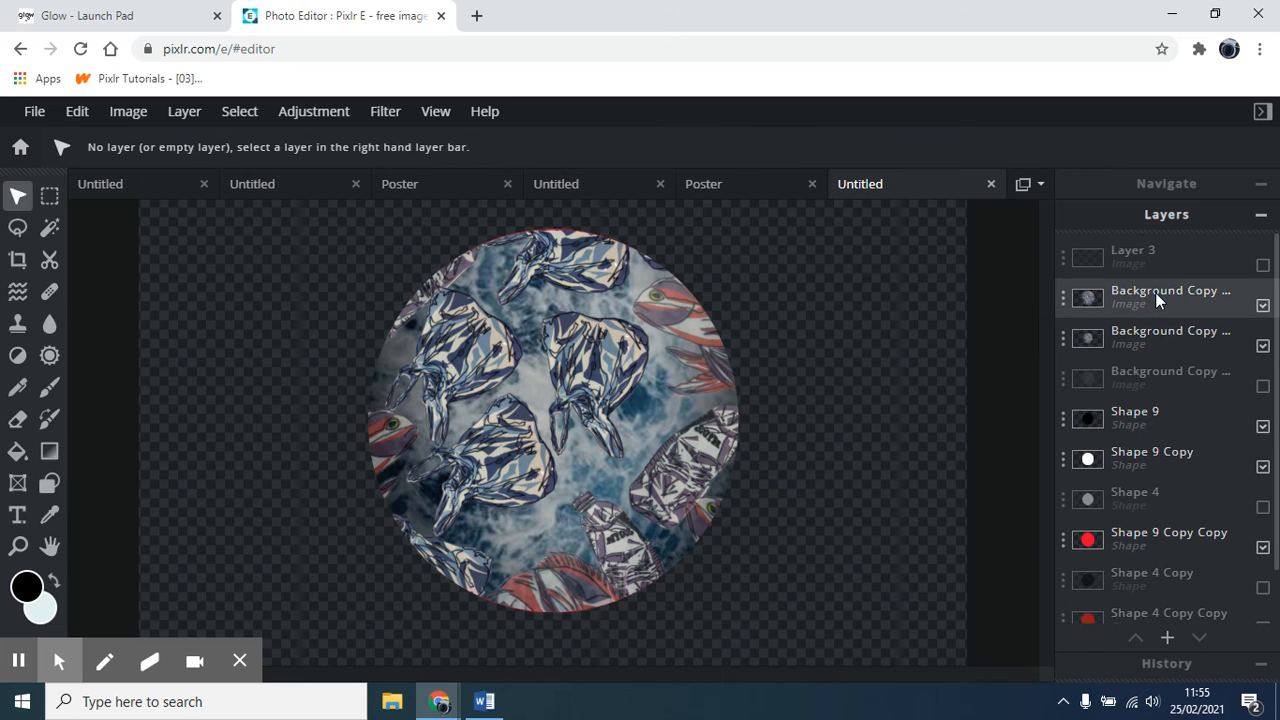
- Move the enlarged fish image's layer beneath the original fish image layer and toggle its visibility to compare, leaving it shown
{"action": "left_click_drag", "start_coordinate": [1155, 292], "coordinate": [1150, 336]}
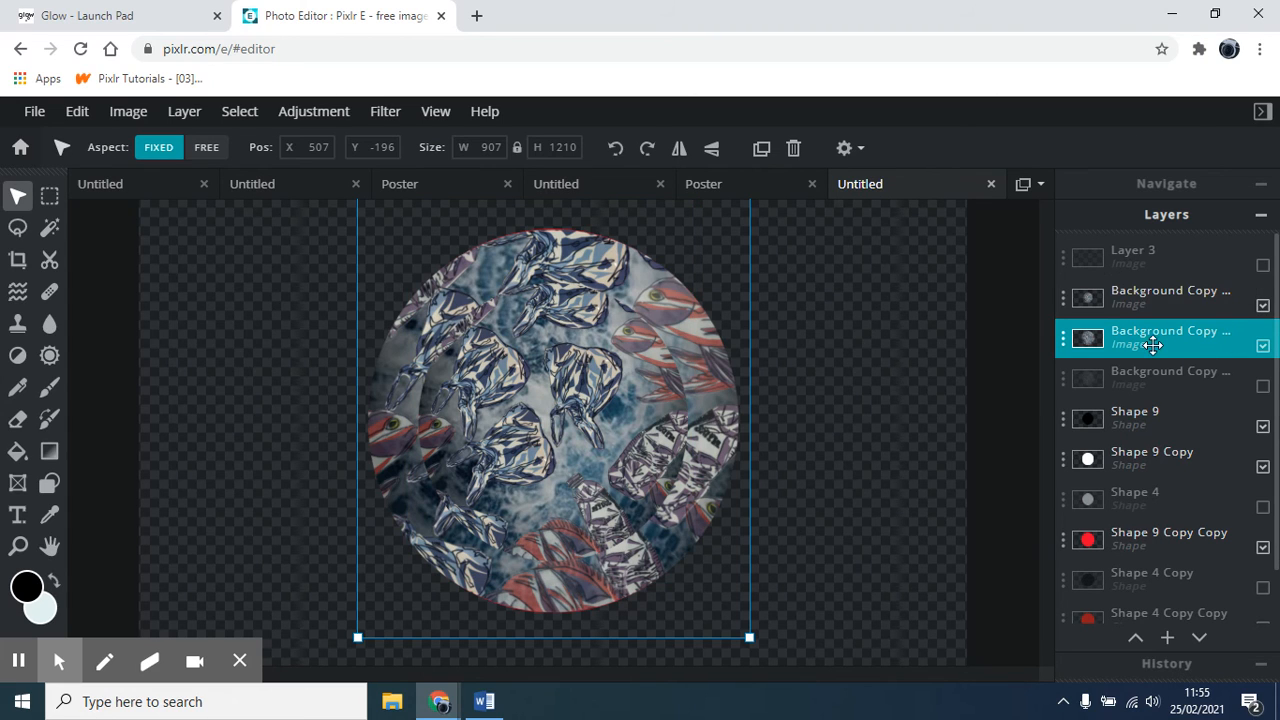
{"action": "left_click", "coordinate": [1263, 346]}
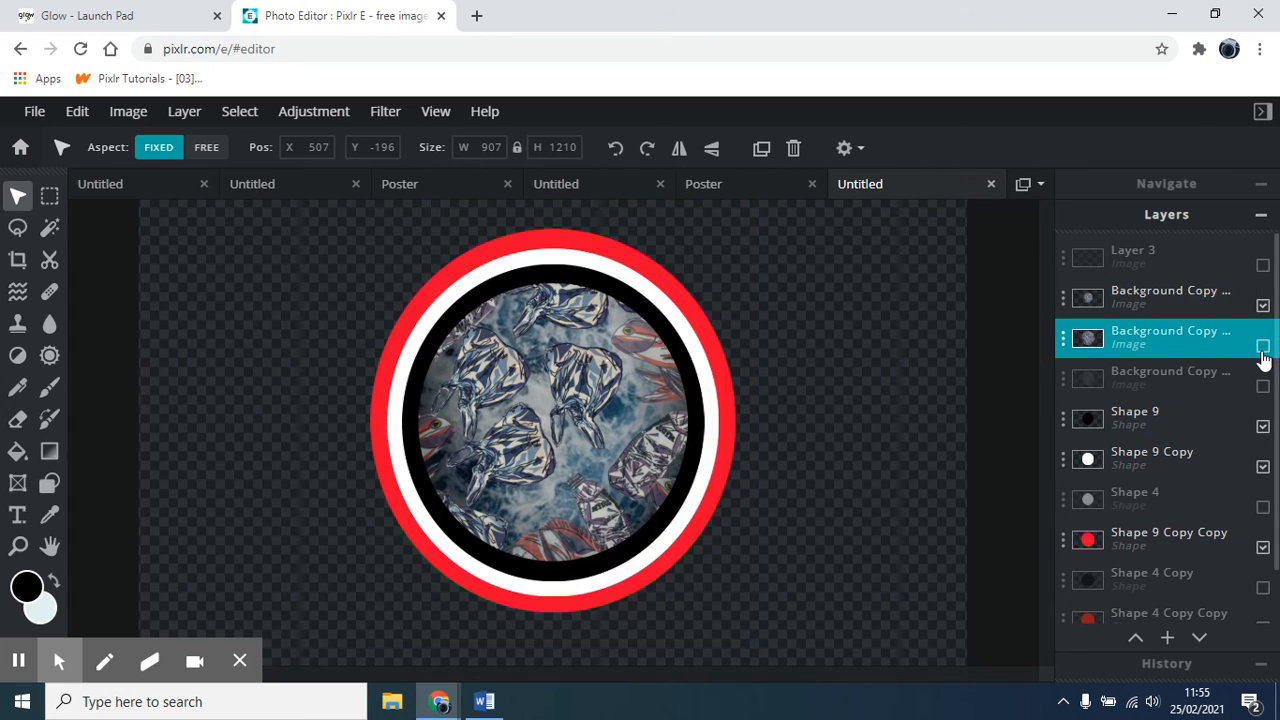
{"action": "left_click", "coordinate": [1263, 348]}
{"action": "left_click", "coordinate": [1263, 348]}
{"action": "left_click", "coordinate": [1263, 348]}
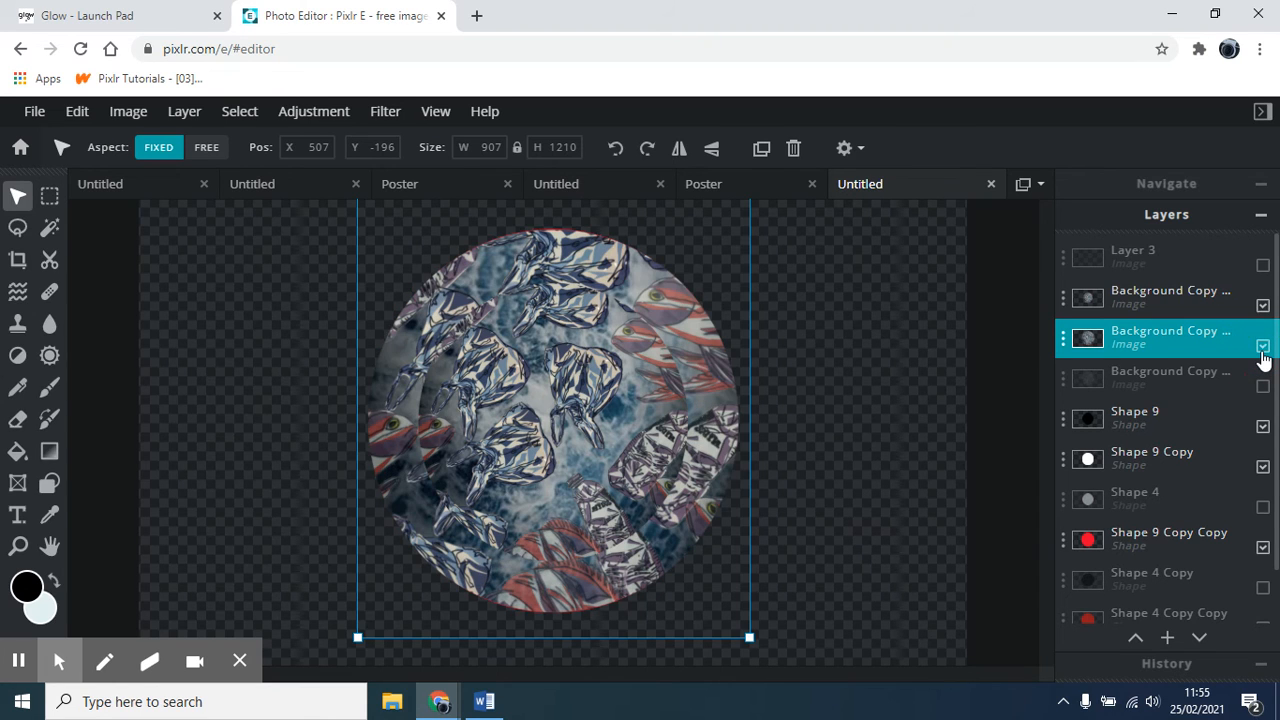
{"action": "left_click", "coordinate": [1062, 305]}
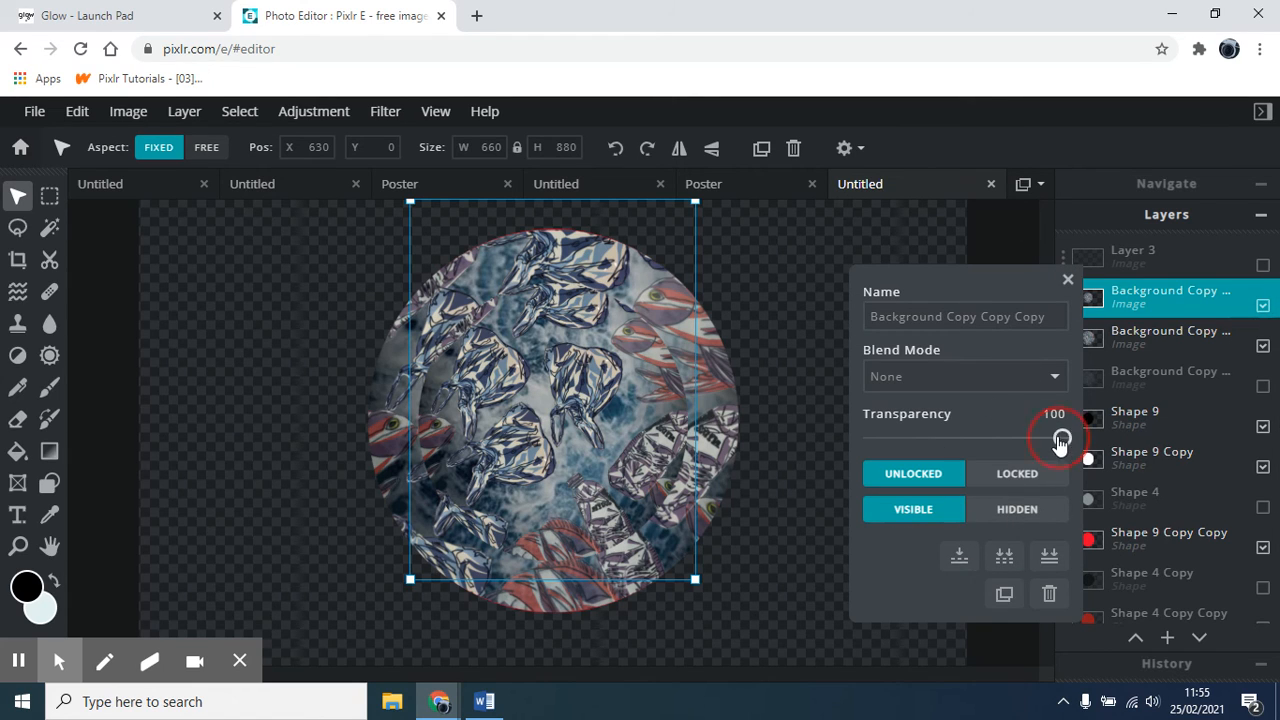
{"action": "mouse_move", "coordinate": [1061, 445]}
{"action": "left_mouse_down"}
{"action": "mouse_move", "coordinate": [975, 450]}
{"action": "mouse_move", "coordinate": [1070, 440]}
{"action": "left_mouse_up"}
{"action": "left_click", "coordinate": [1067, 279]}
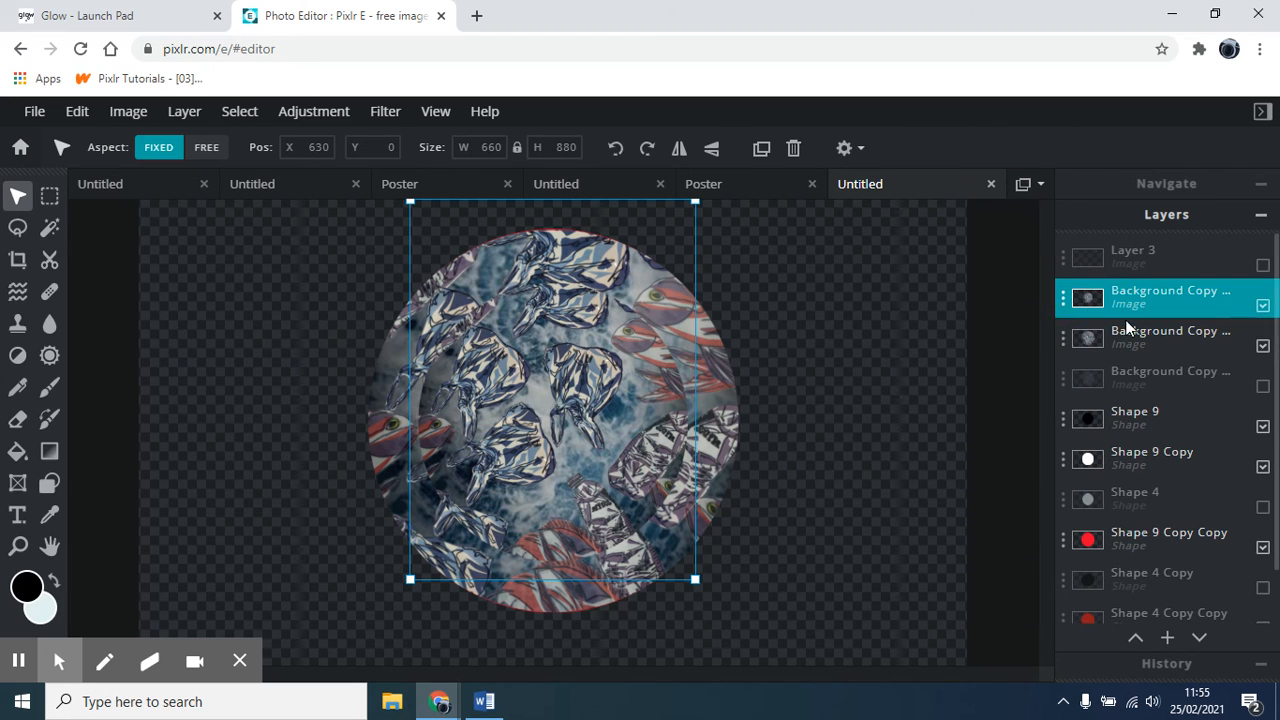
- Set the transparency of the enlarged fish image layer to 37 so the rings show through
{"action": "left_click", "coordinate": [1127, 330]}
{"action": "left_click", "coordinate": [1063, 338]}
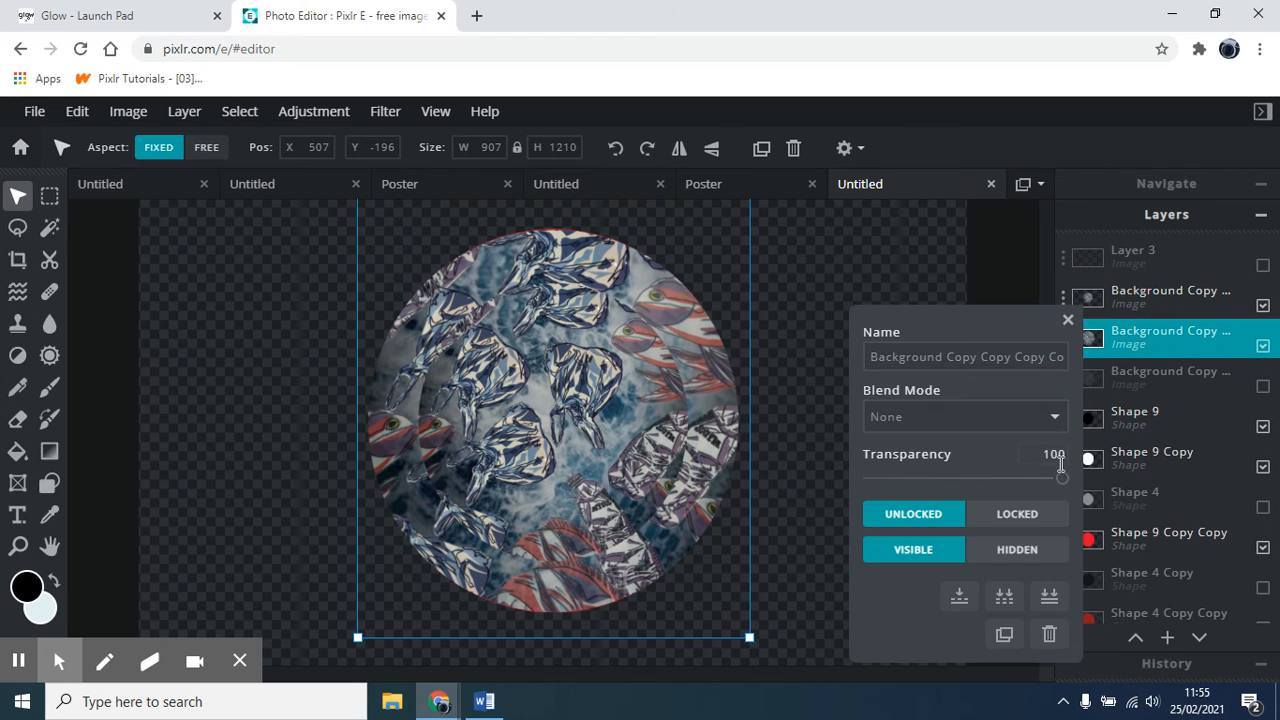
{"action": "left_click_drag", "start_coordinate": [1062, 477], "coordinate": [941, 480]}
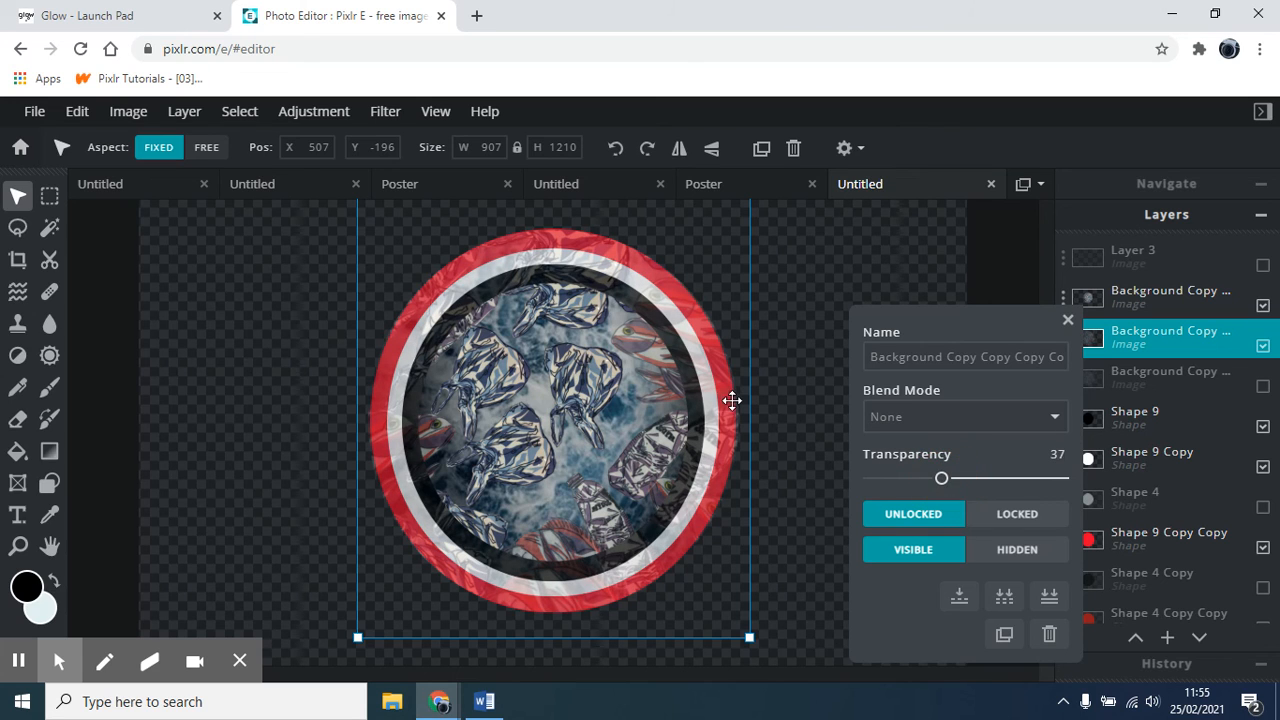
{"action": "left_click", "coordinate": [1067, 320]}
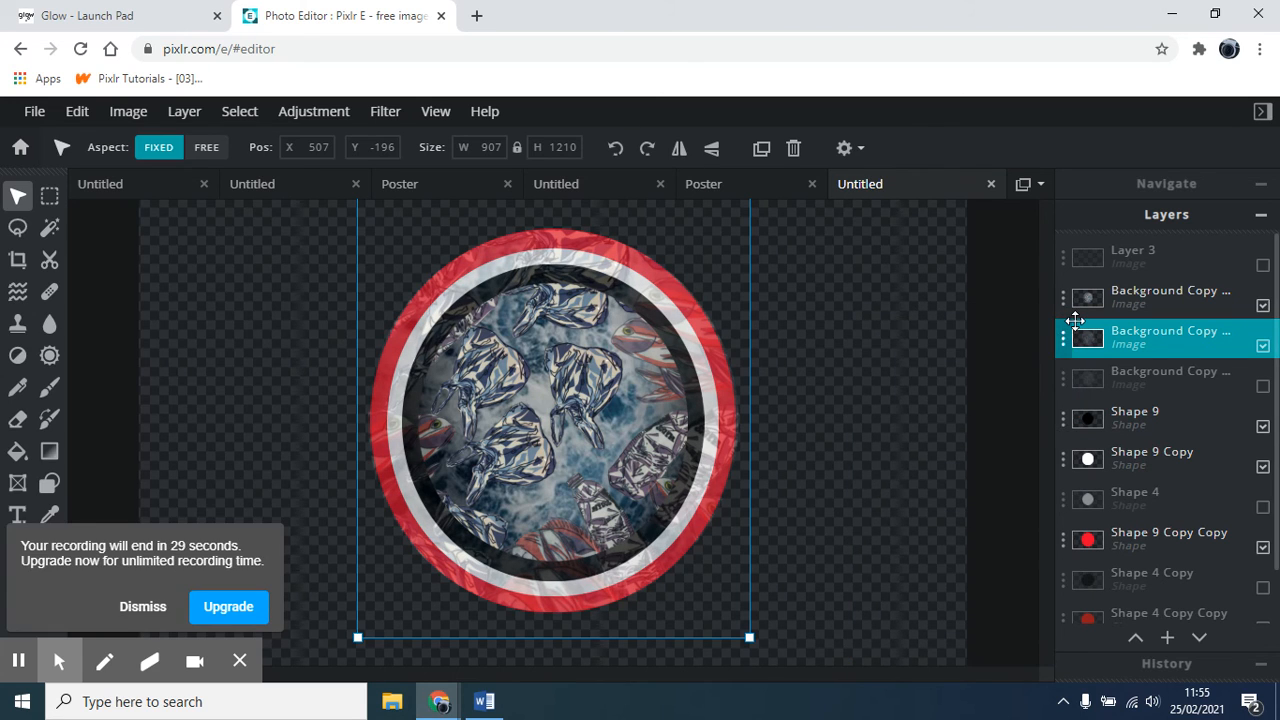
{"action": "left_click", "coordinate": [1168, 343]}
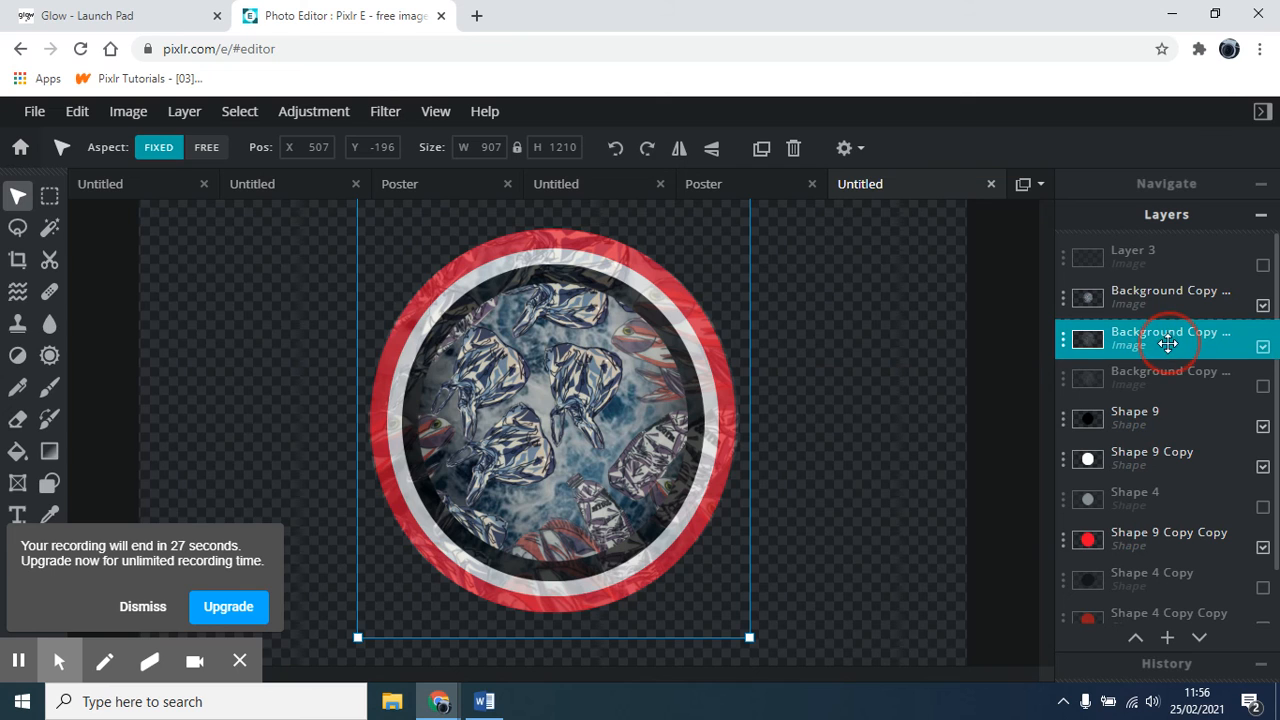
{"action": "mouse_move", "coordinate": [1168, 343]}
{"action": "left_mouse_down"}
{"action": "mouse_move", "coordinate": [1158, 298]}
{"action": "mouse_move", "coordinate": [1155, 340]}
{"action": "left_mouse_up"}
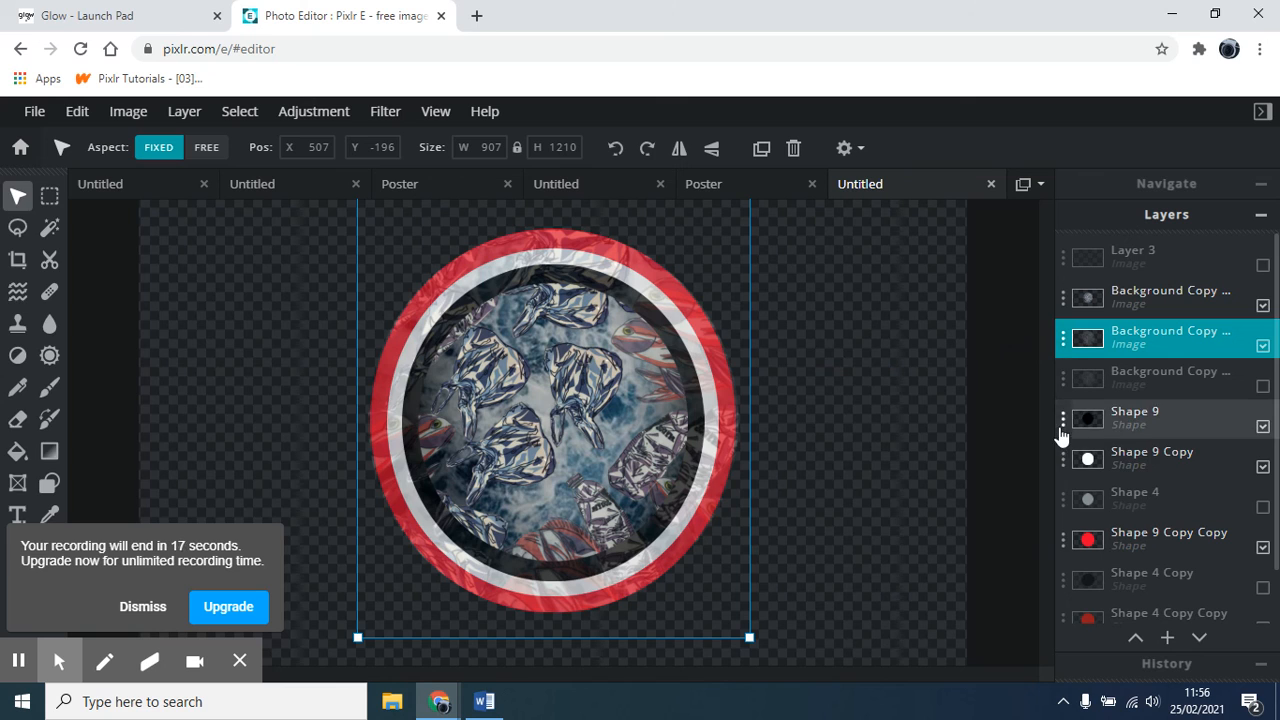
- Set the transparency of the white Shape 9 Copy ring to 90 and deselect the layer
{"action": "left_click", "coordinate": [1064, 459]}
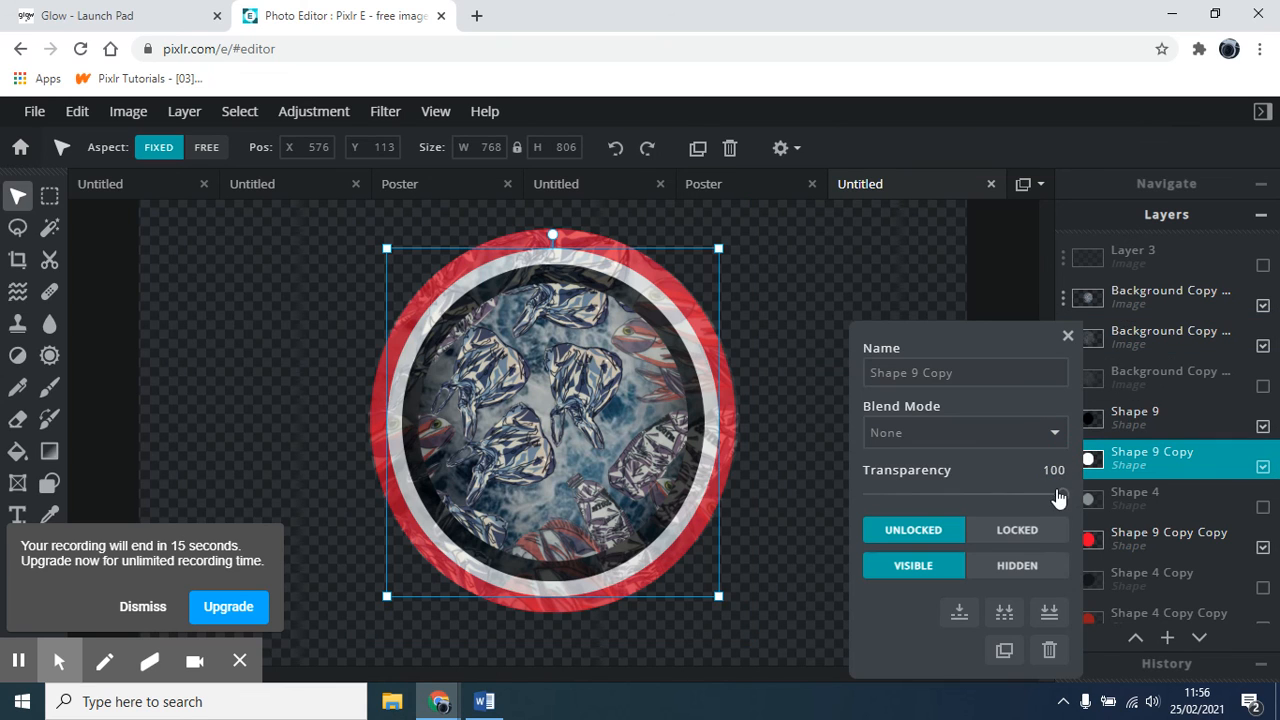
{"action": "mouse_move", "coordinate": [1058, 495]}
{"action": "left_mouse_down"}
{"action": "mouse_move", "coordinate": [1000, 494]}
{"action": "mouse_move", "coordinate": [1043, 494]}
{"action": "left_mouse_up"}
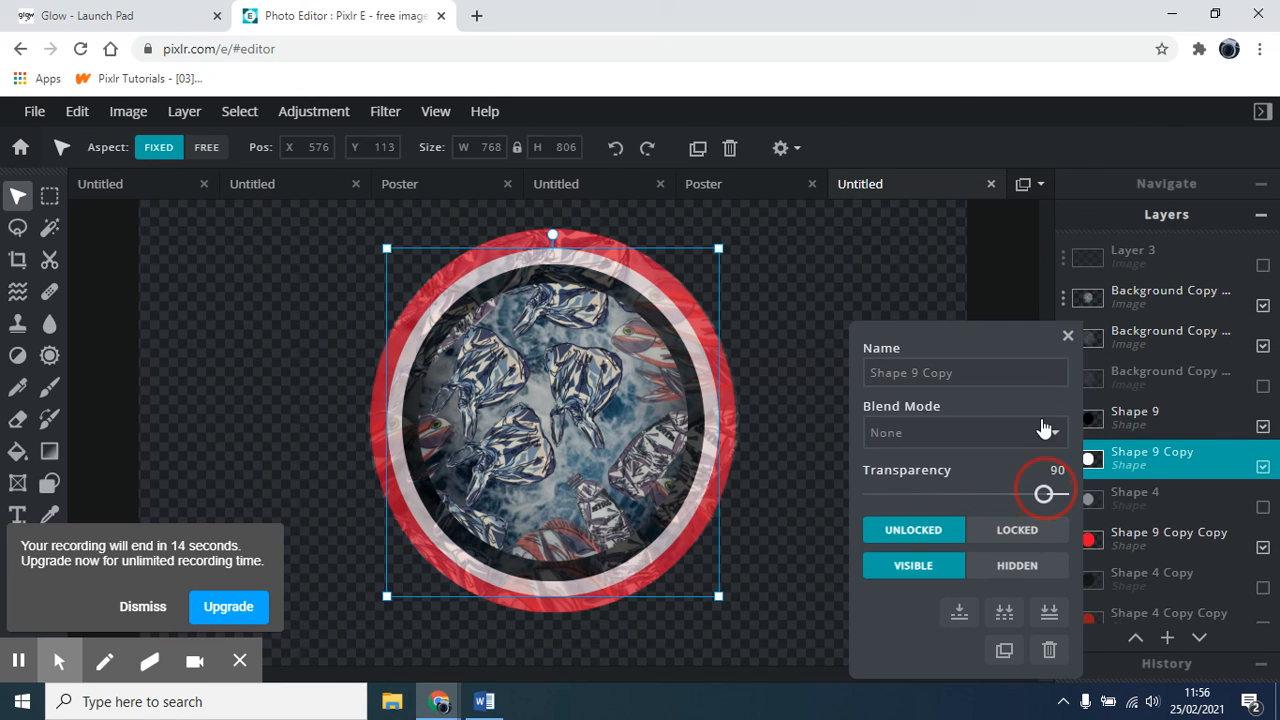
{"action": "left_click", "coordinate": [1063, 335]}
{"action": "left_click", "coordinate": [930, 395]}
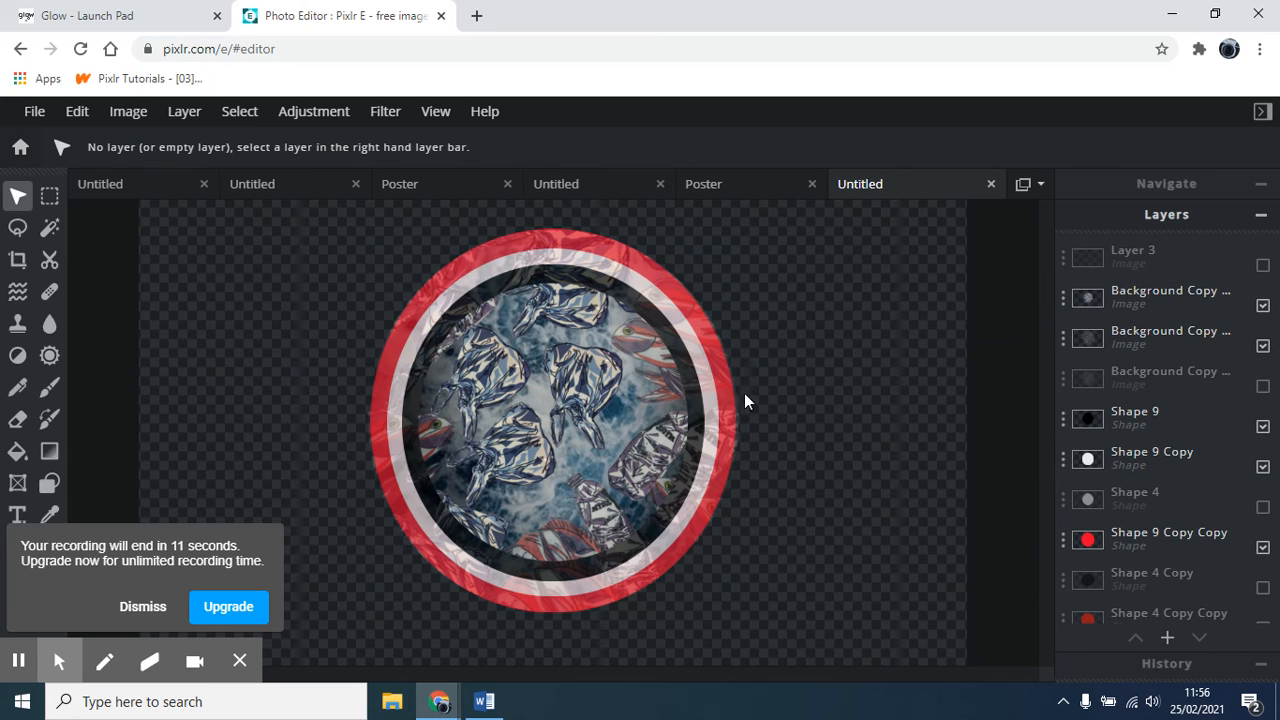